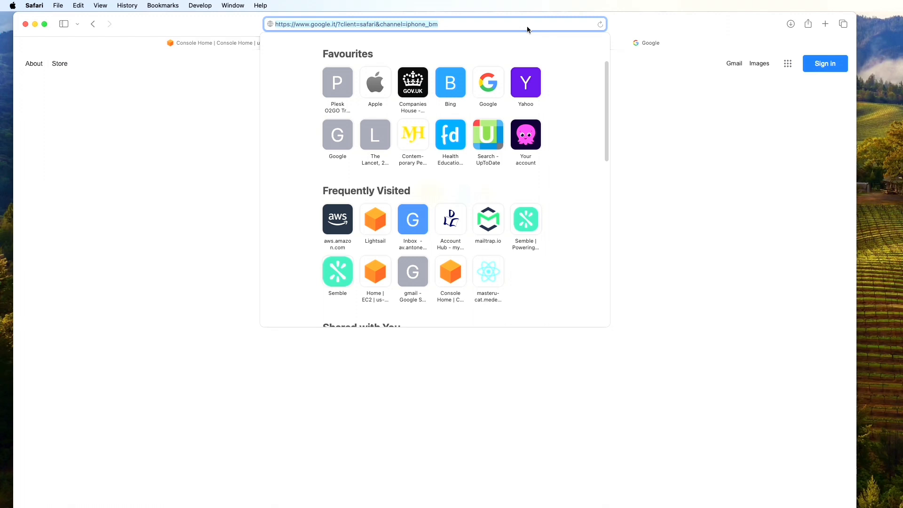
Go to aws.amazon.com and open Lightsail from the Console Home search for 'Light'
text(aws.amazon.com)
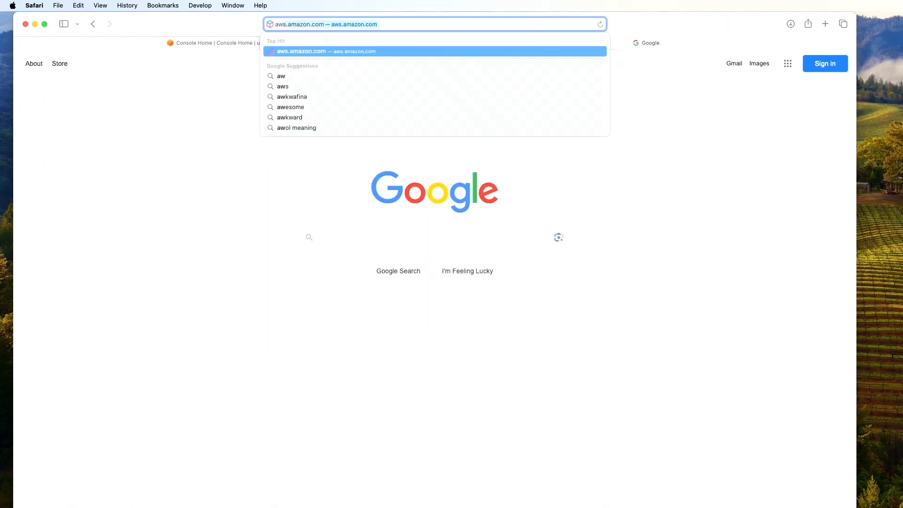
key(Return)
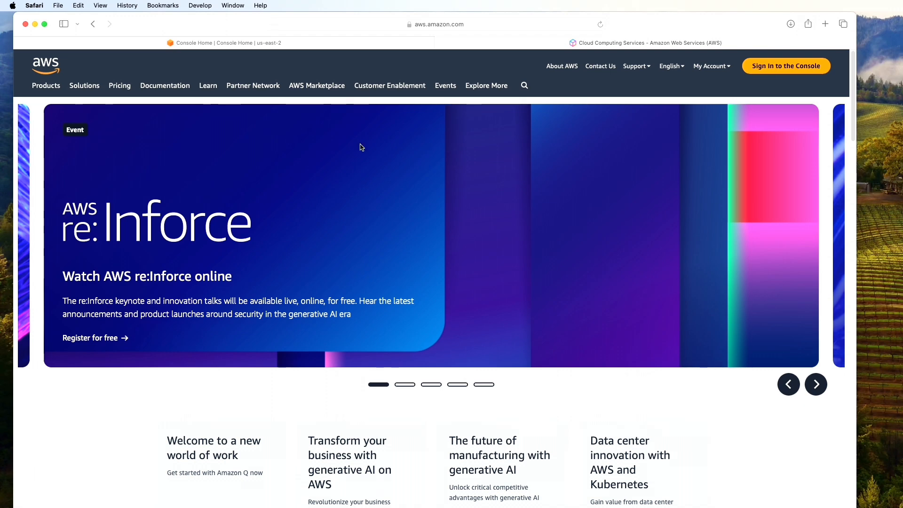
click(286, 42)
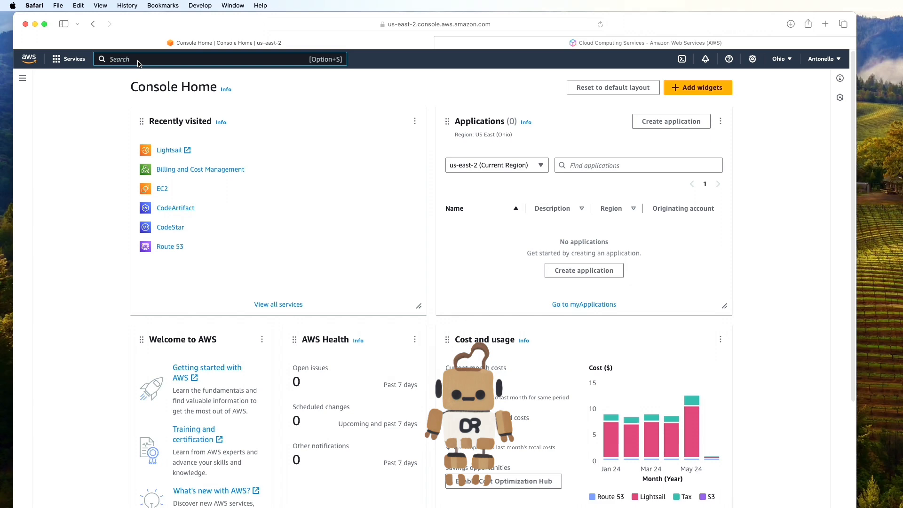
text(Light)
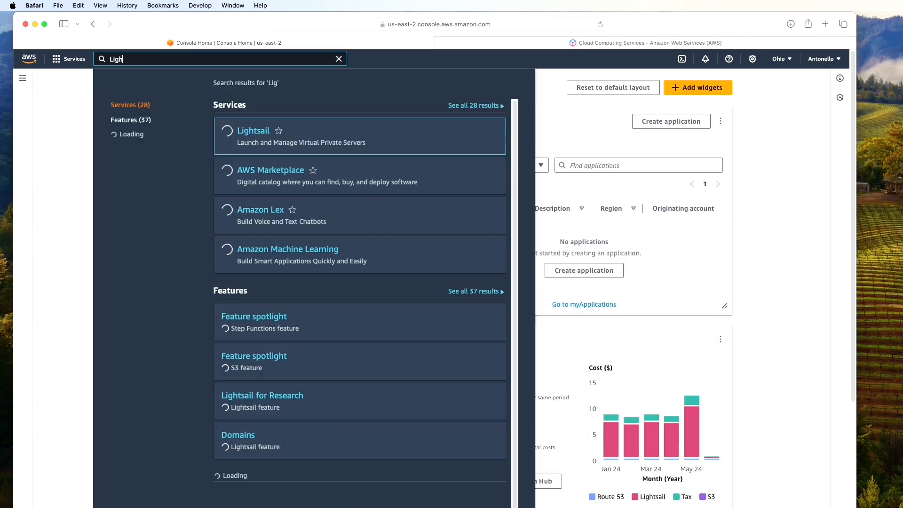
click(262, 131)
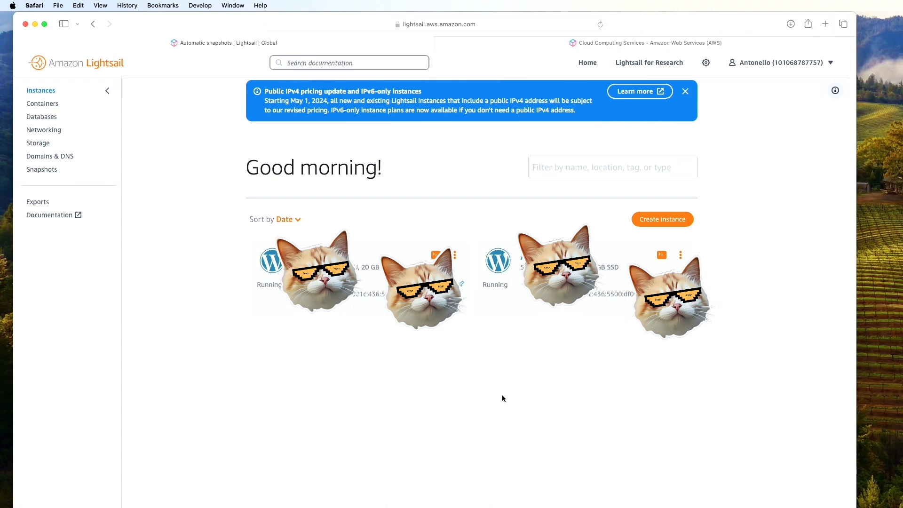
Start a new Linux/Unix WordPress instance and scroll down to review the instance plan sizes
click(659, 221)
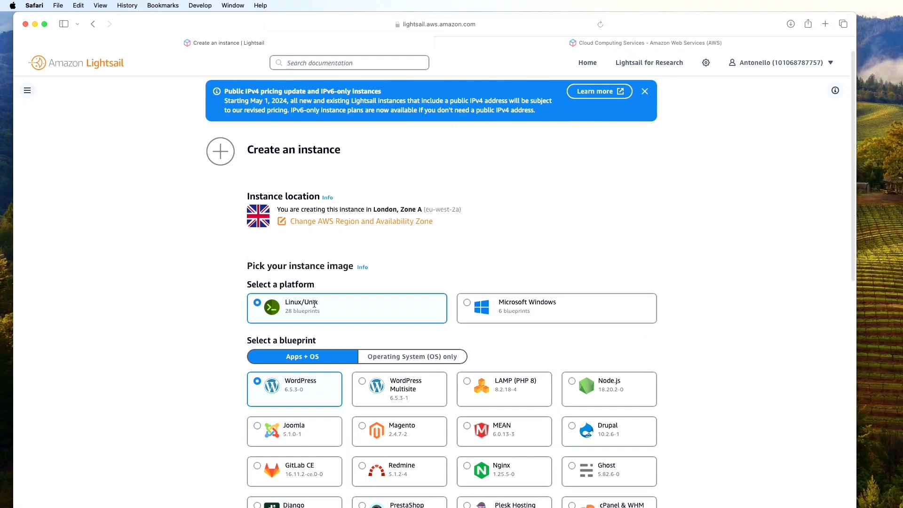
scroll(317, 304, down, 1)
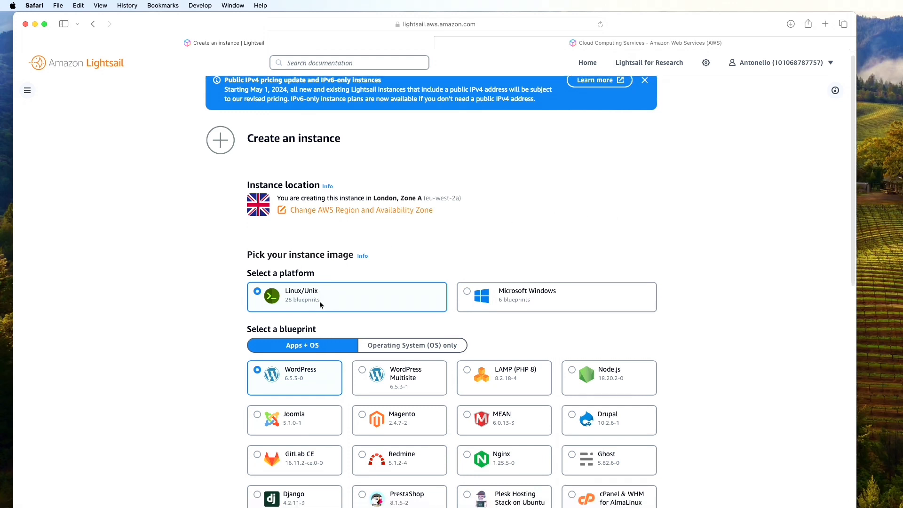
scroll(320, 303, down, 2)
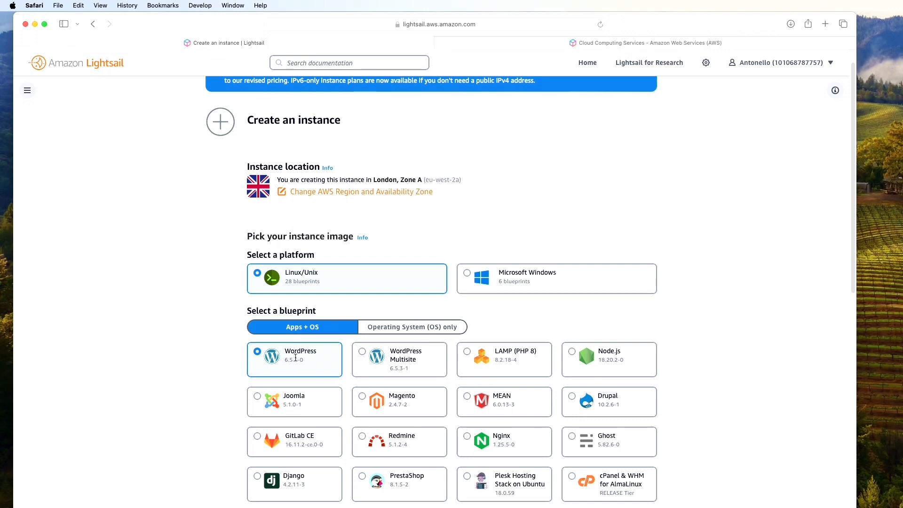
scroll(295, 357, down, 5)
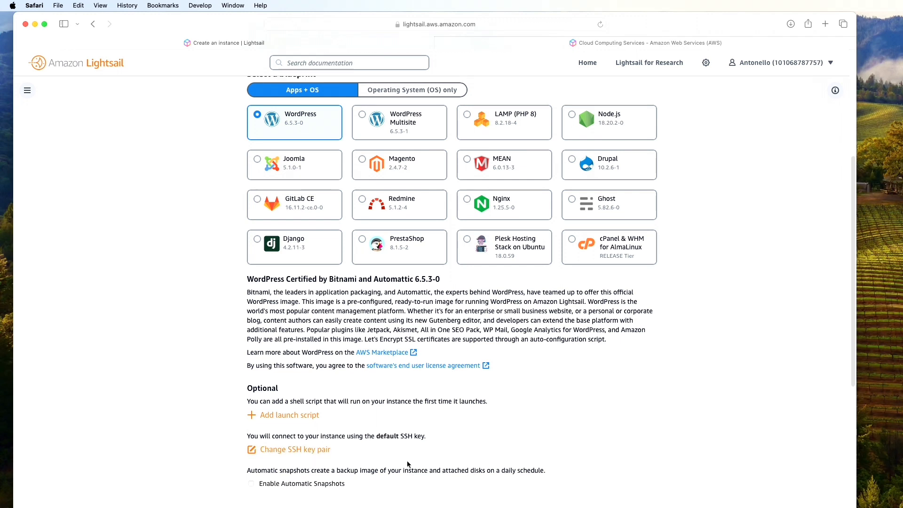
scroll(407, 461, down, 3)
scroll(408, 464, down, 5)
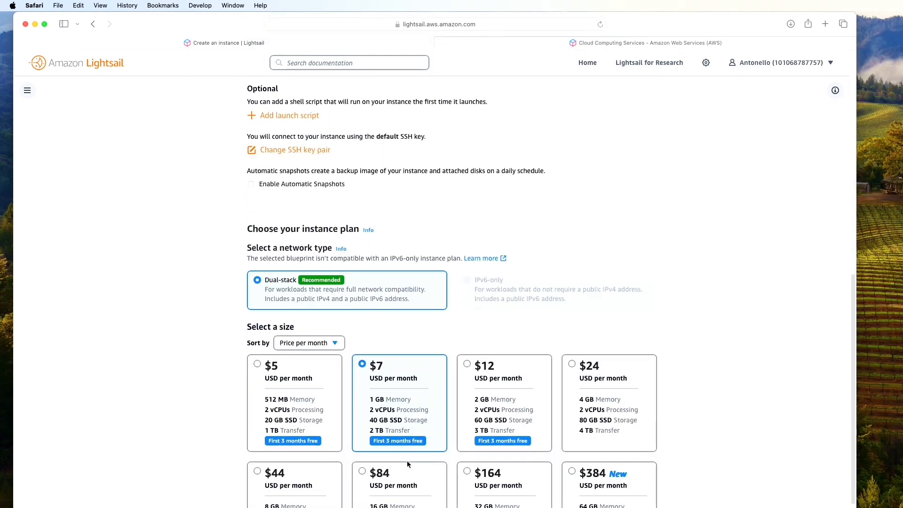
scroll(407, 464, down, 1)
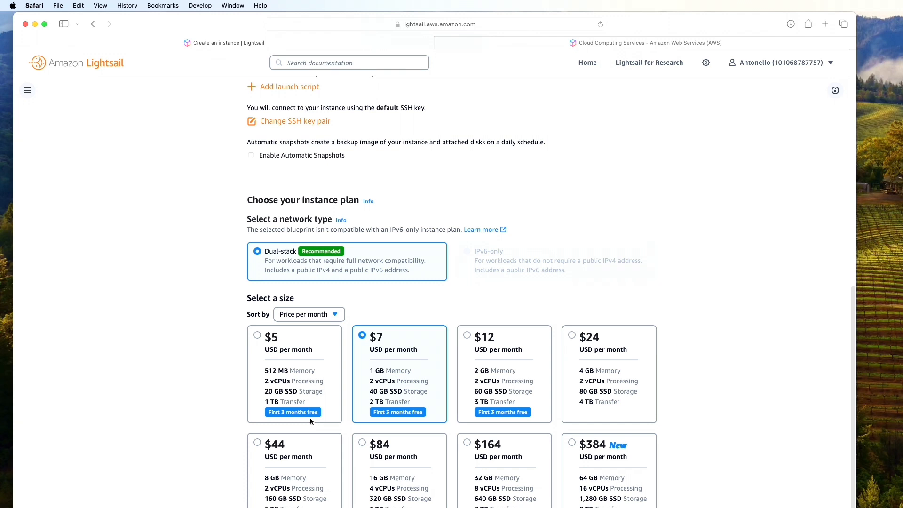
Choose the $5 per month plan and rename the instance from WordPress-1 to IBrokeTheCodeWP
click(288, 357)
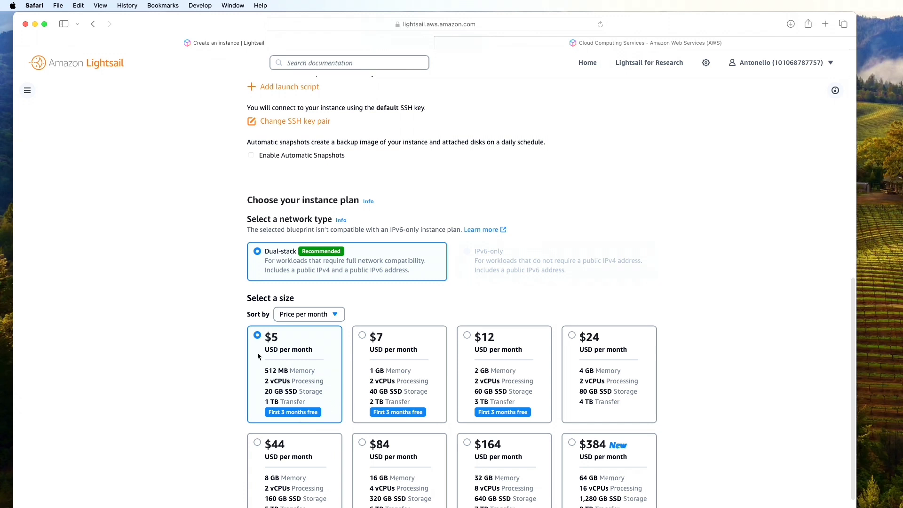
scroll(289, 353, down, 5)
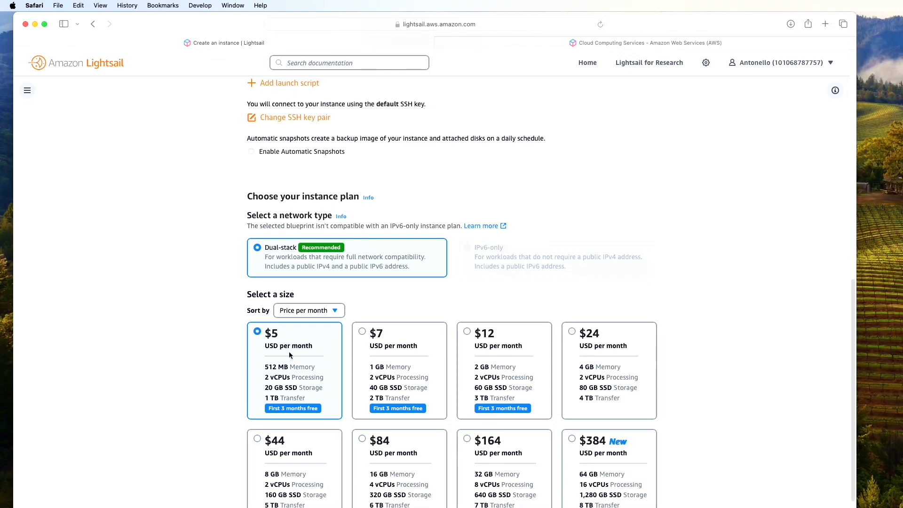
scroll(288, 355, down, 5)
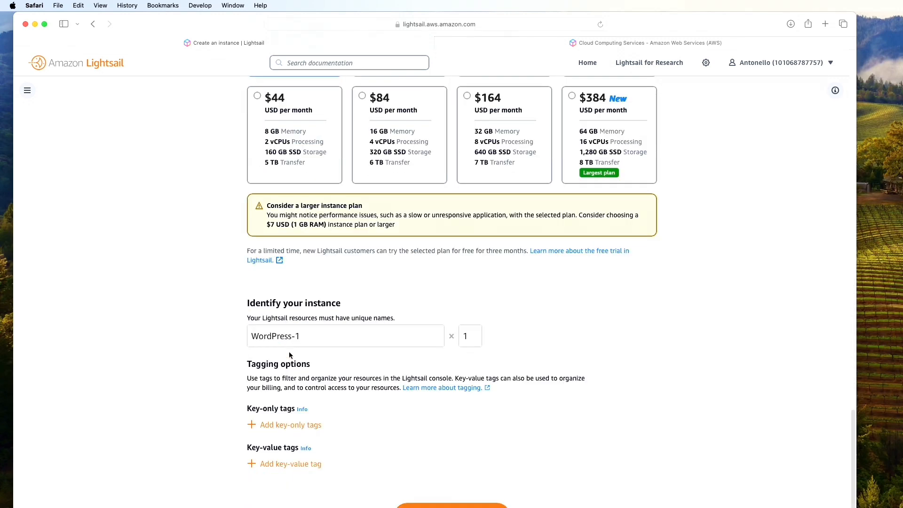
drag(224, 335, 304, 338)
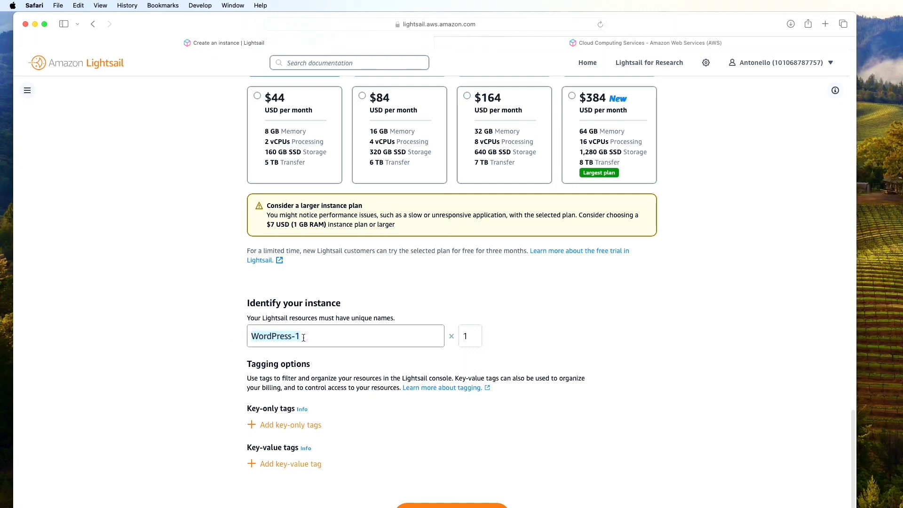
key(BackSpace)
text(IB)
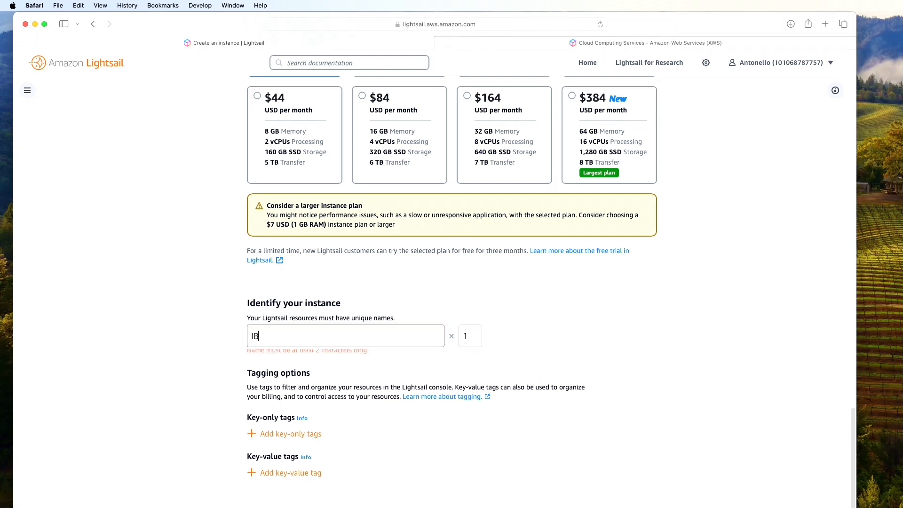
text(rokeT)
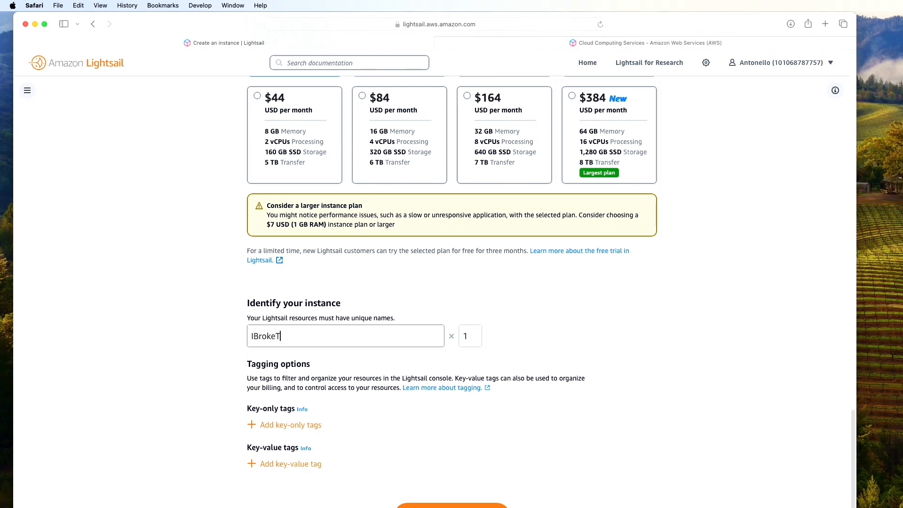
text(heCodeWP)
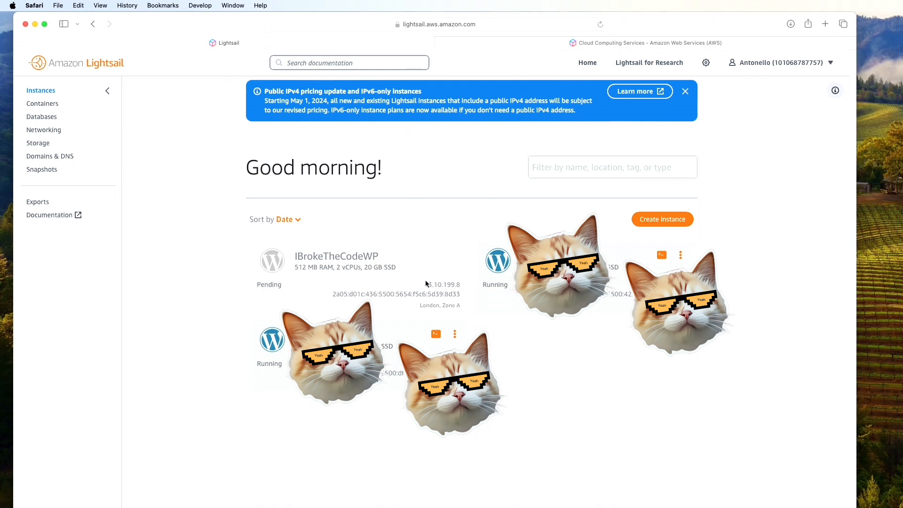
Copy the running IBrokeTheCodeWP instance's public IP address 3.10.199.8
double_click(460, 284)
click(322, 290)
drag(278, 288, 247, 286)
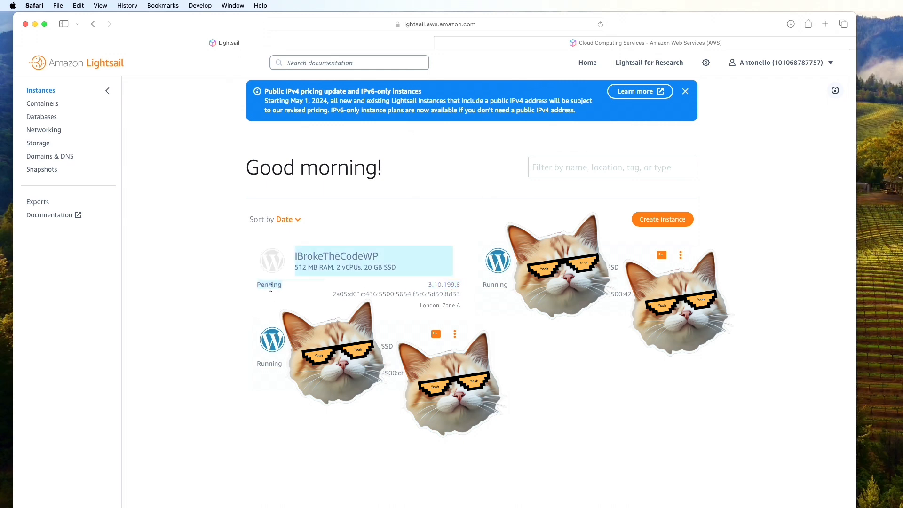
click(270, 288)
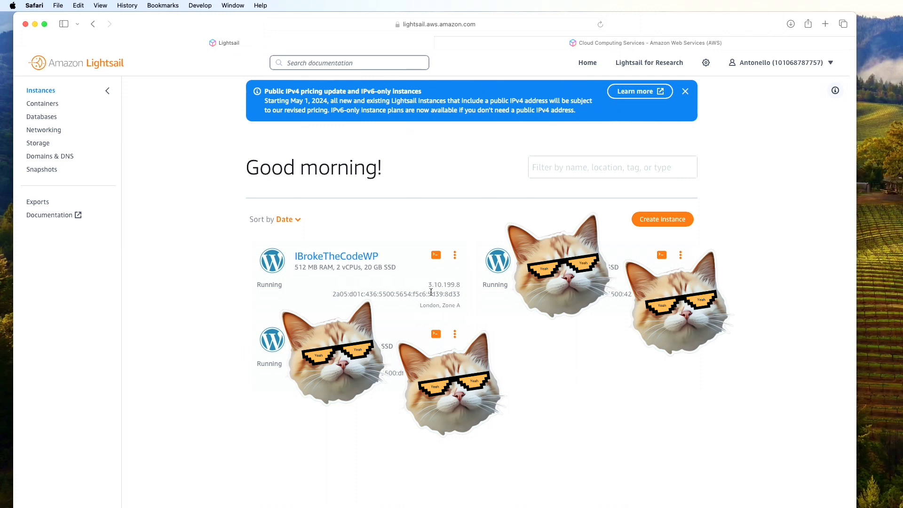
double_click(452, 285)
key(super+c)
Load 3.10.199.8 in the other tab and browse the default 'User's blog' page
click(764, 43)
click(510, 23)
key(super+v)
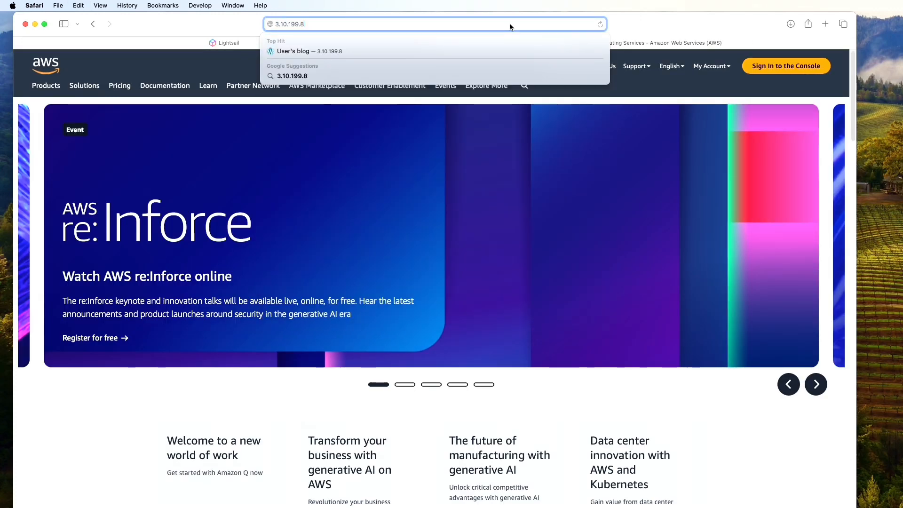
key(Return)
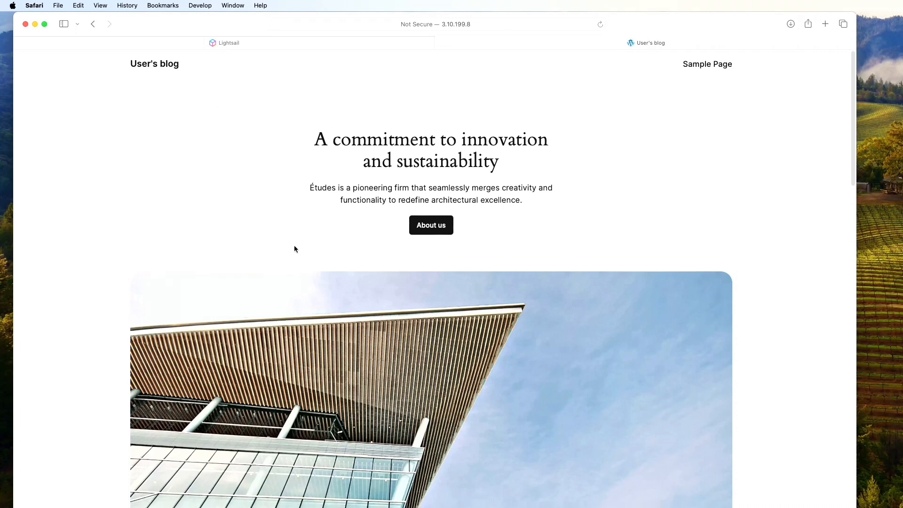
scroll(293, 245, down, 10)
scroll(293, 253, down, 15)
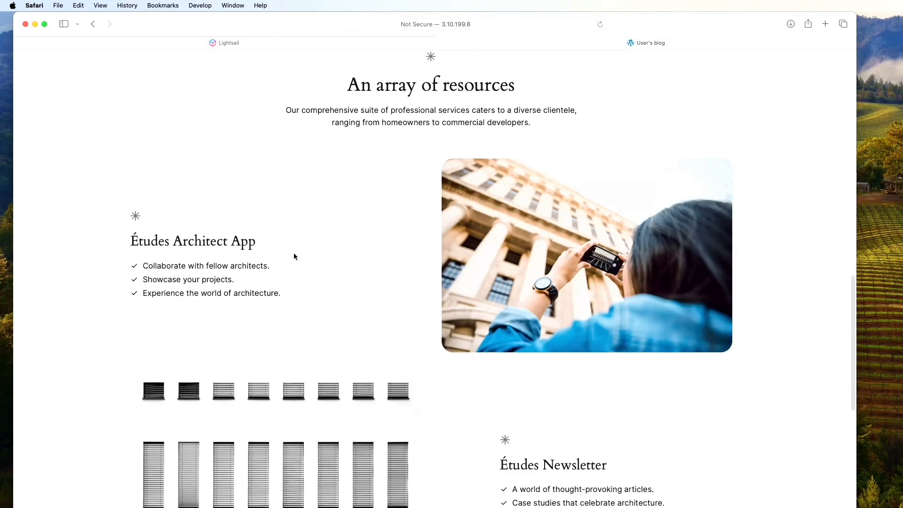
scroll(292, 258, up, 20)
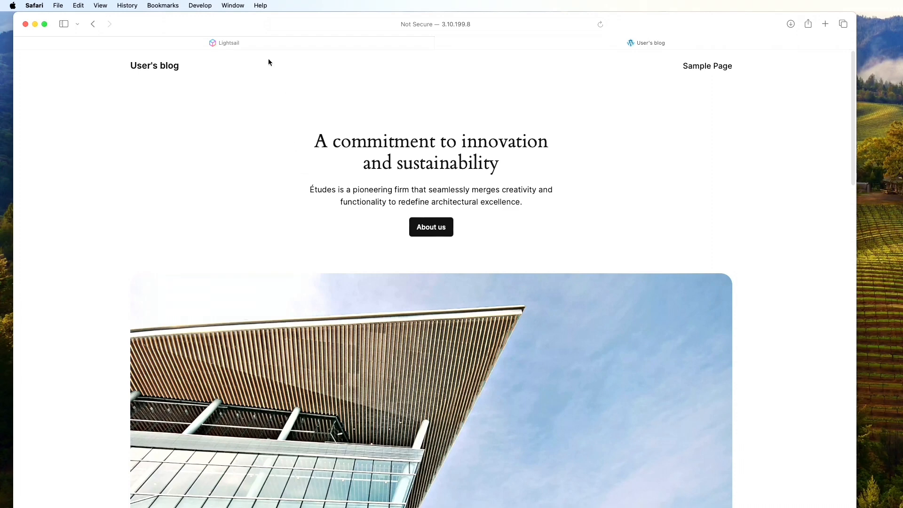
click(265, 47)
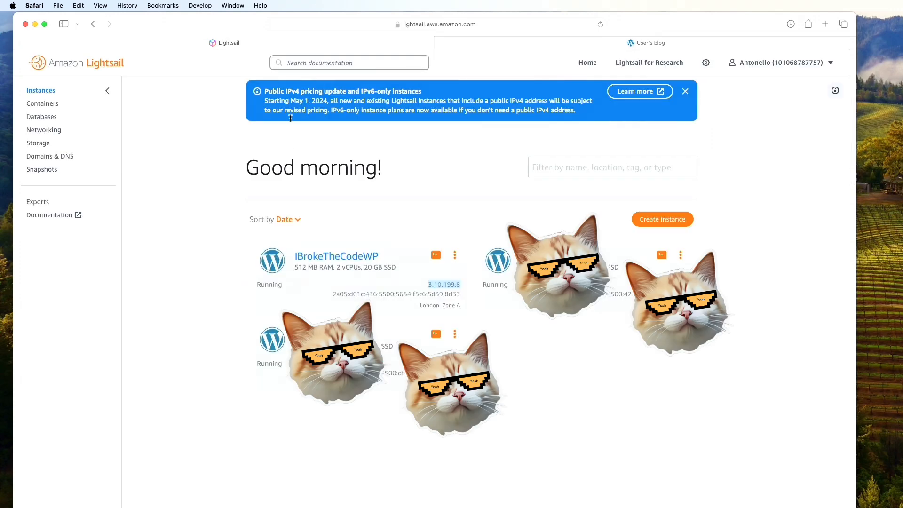
Open the IBrokeTheCodeWP instance's management page from the Instances list
click(342, 281)
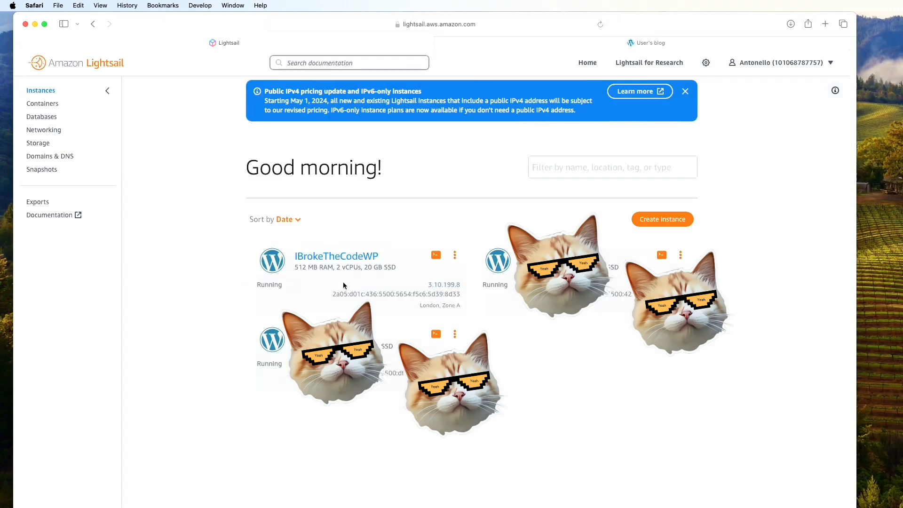
click(455, 258)
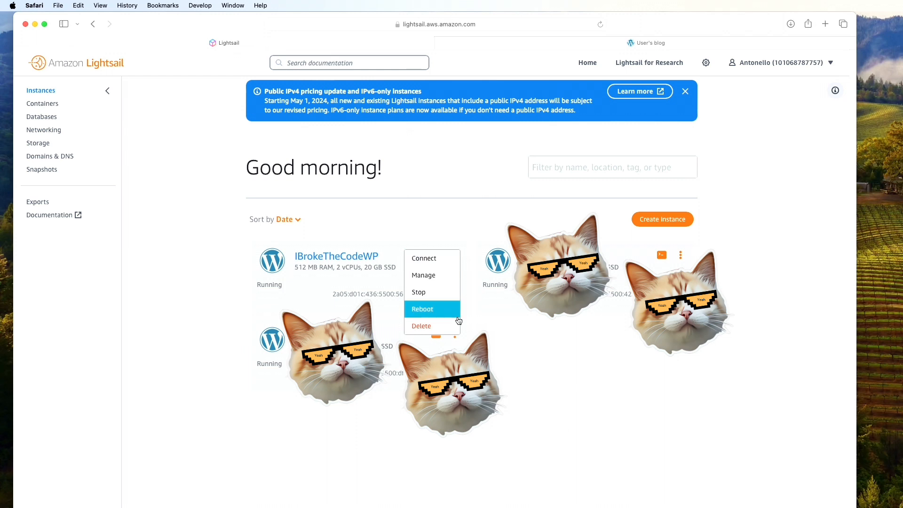
click(477, 316)
drag(428, 287, 474, 287)
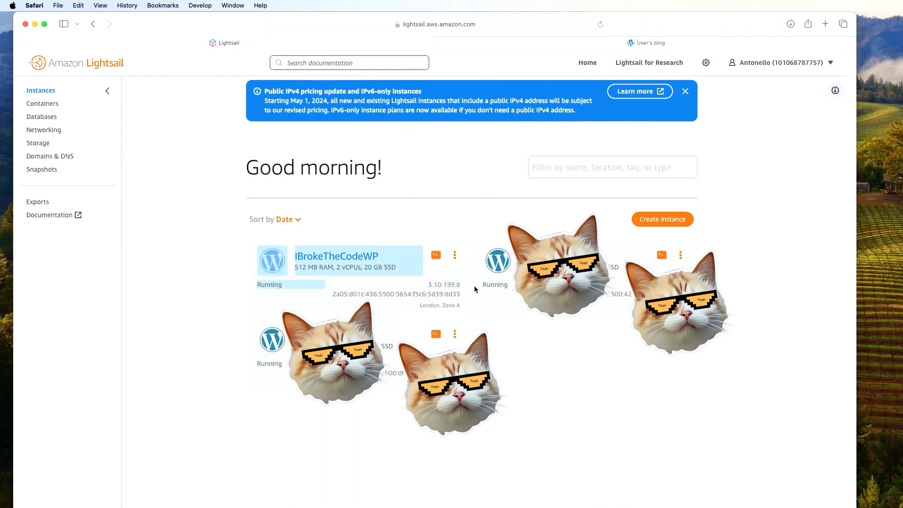
click(460, 292)
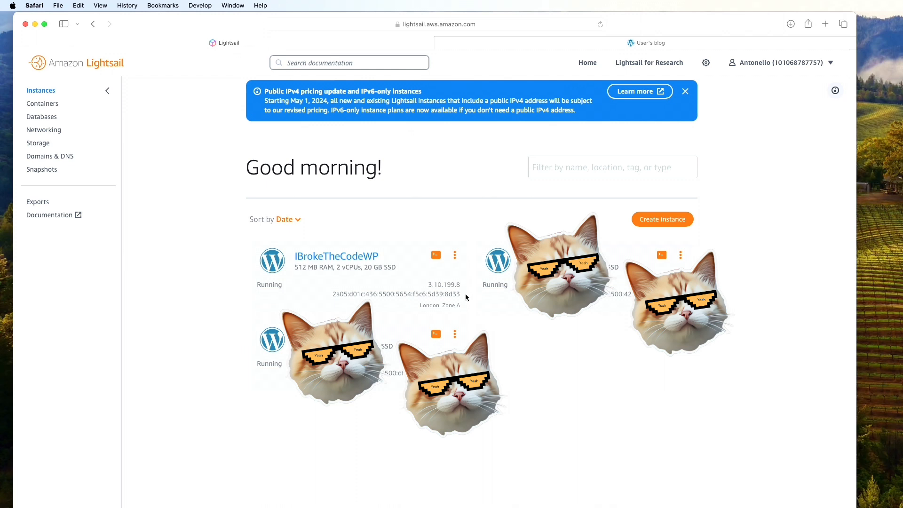
drag(461, 284, 431, 284)
click(391, 287)
double_click(432, 284)
click(376, 286)
click(357, 262)
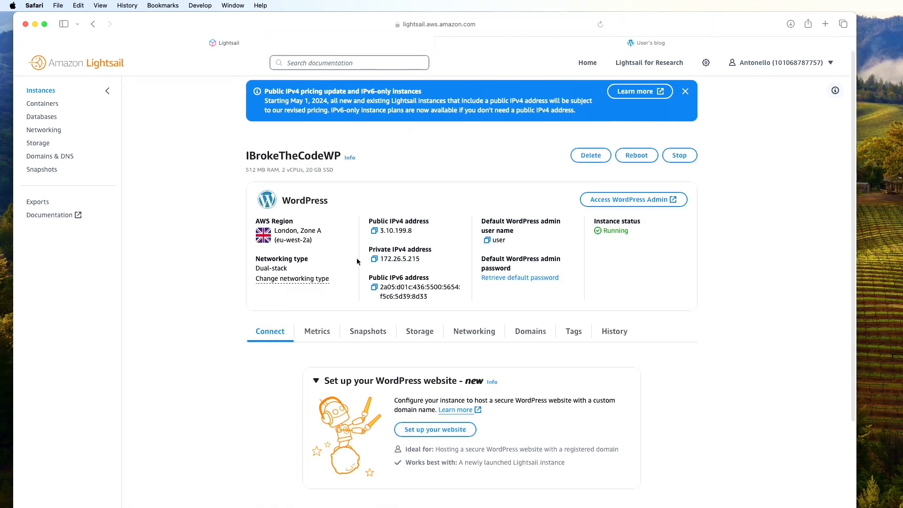
Create and attach static IP IBrokeTheCodeStaticIP, then select its address 3.11.95.89
click(467, 333)
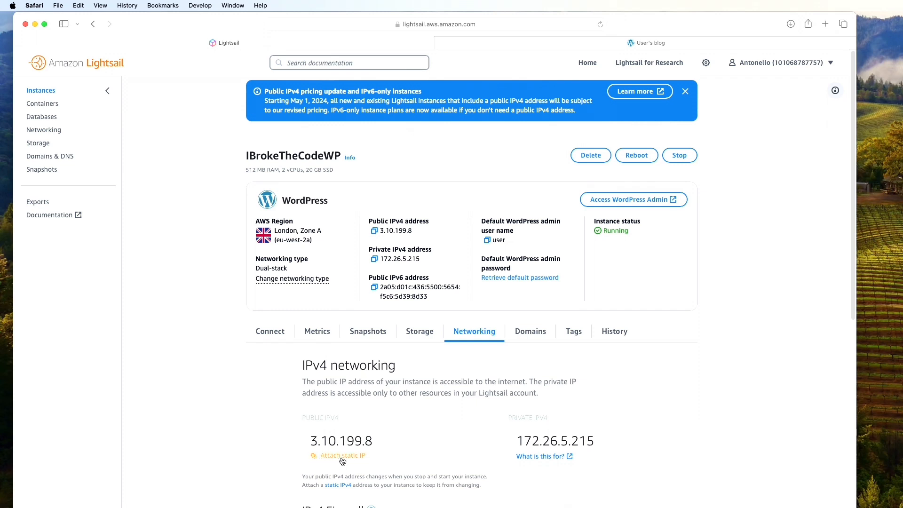
click(342, 456)
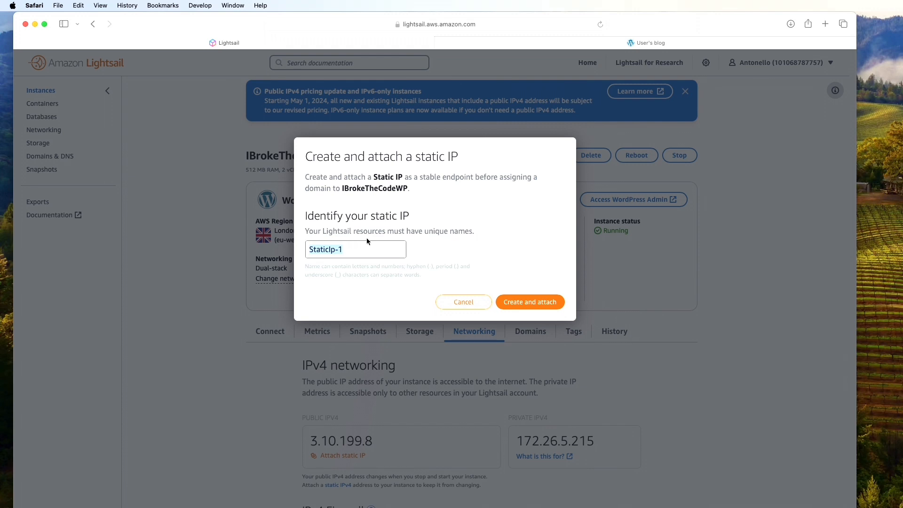
text(IBrokeTheCodeStaticIP)
click(537, 305)
drag(312, 160, 435, 165)
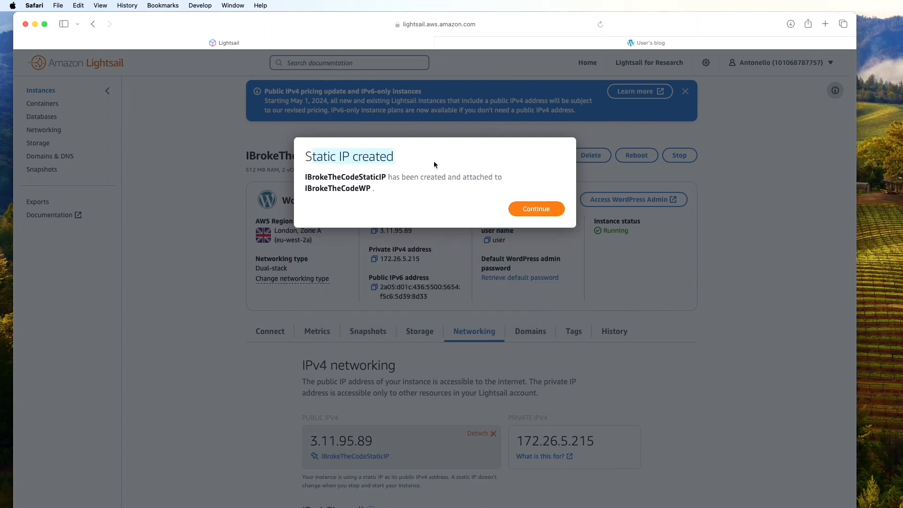
click(534, 209)
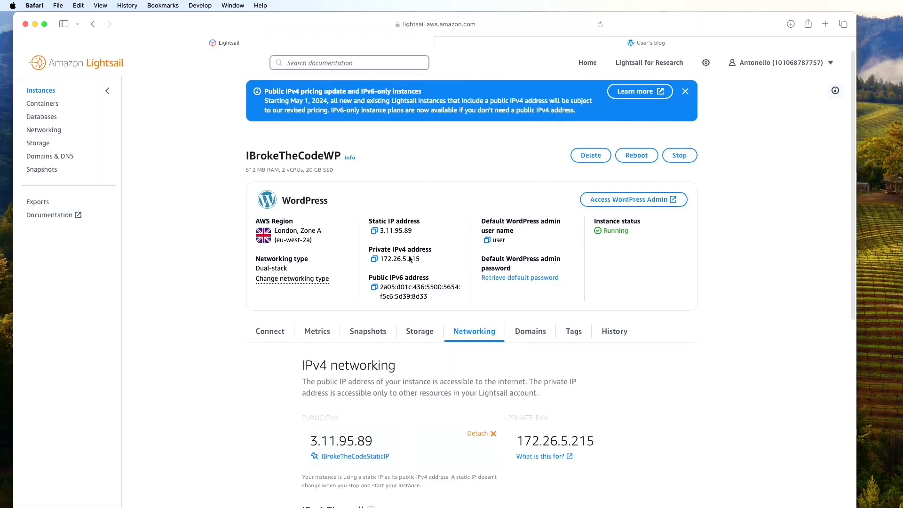
double_click(352, 442)
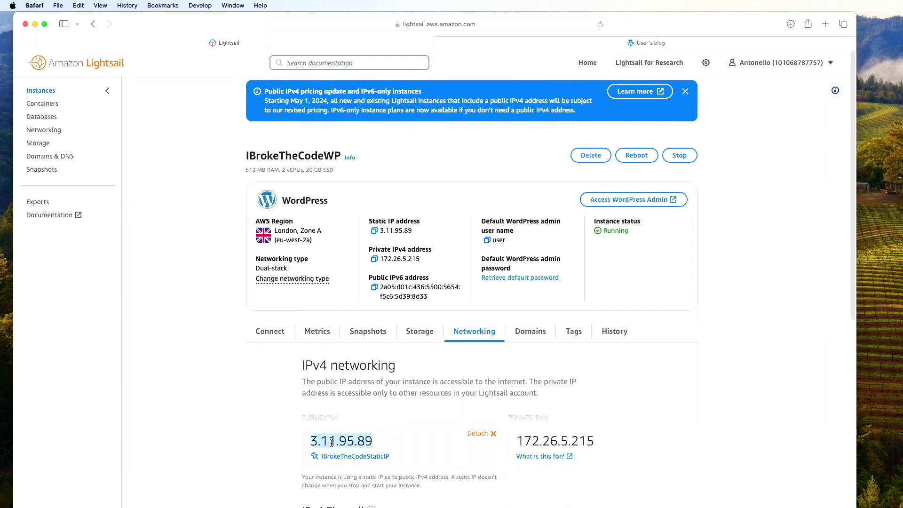
click(609, 43)
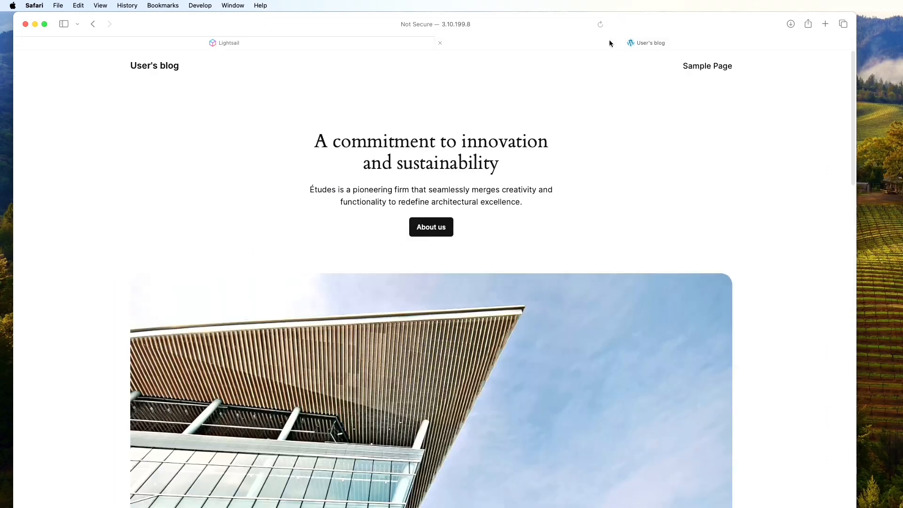
Replace the old IP with 3.11.95.89 in the blog tab's address bar and load it
click(447, 24)
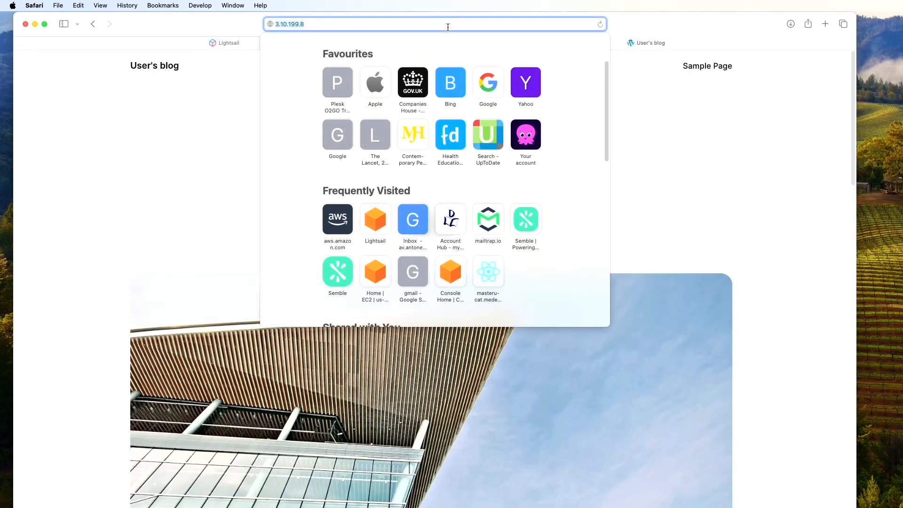
key(super+v)
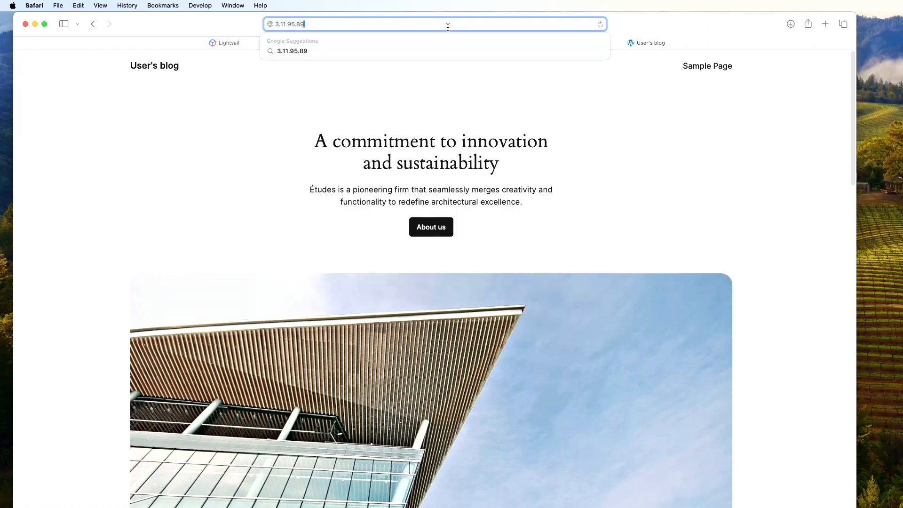
key(Return)
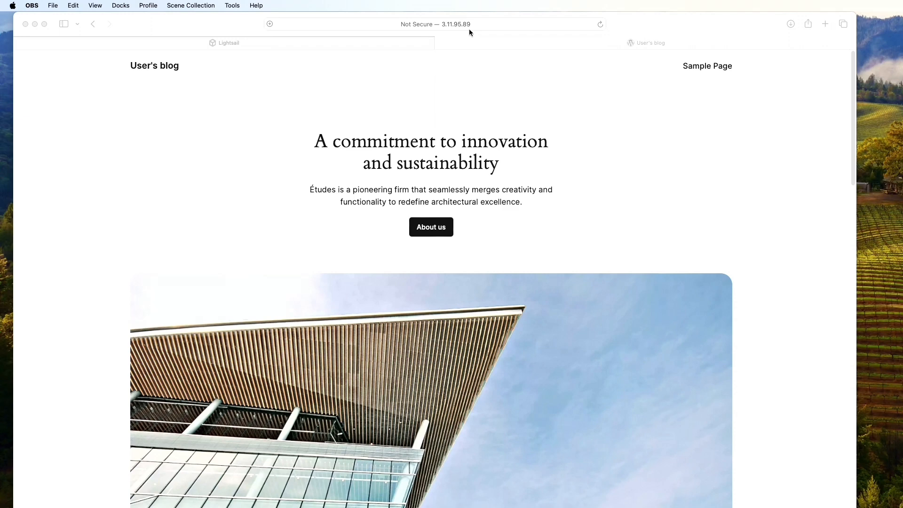
Go to GoDaddy and open DNS settings for ibrokethecode.net from My Products
click(824, 24)
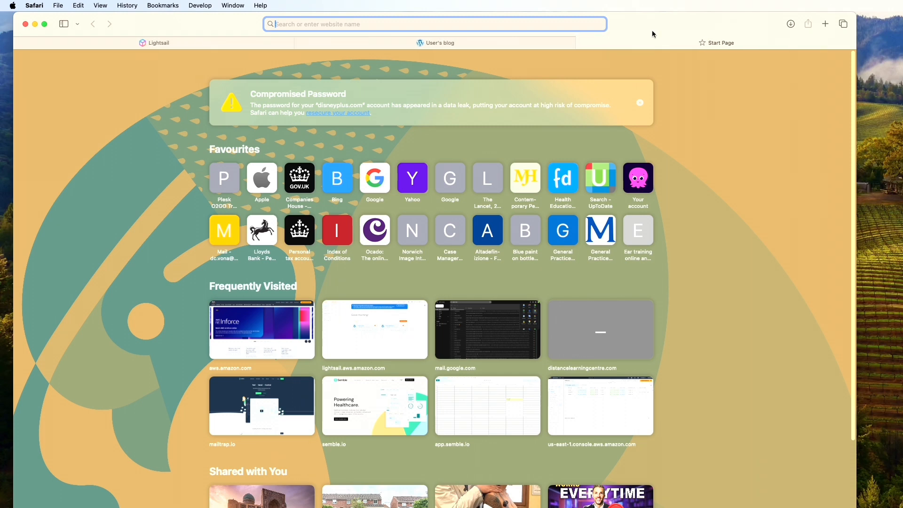
text(godaddy.com)
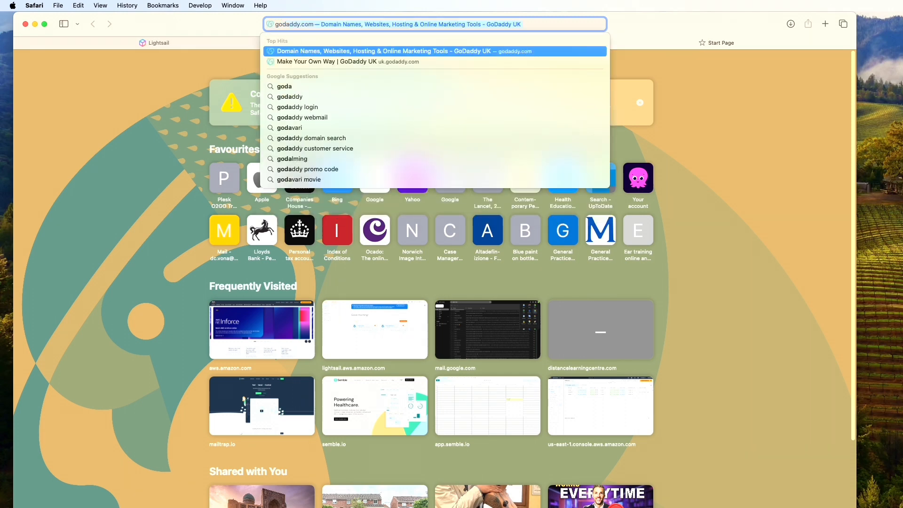
key(Return)
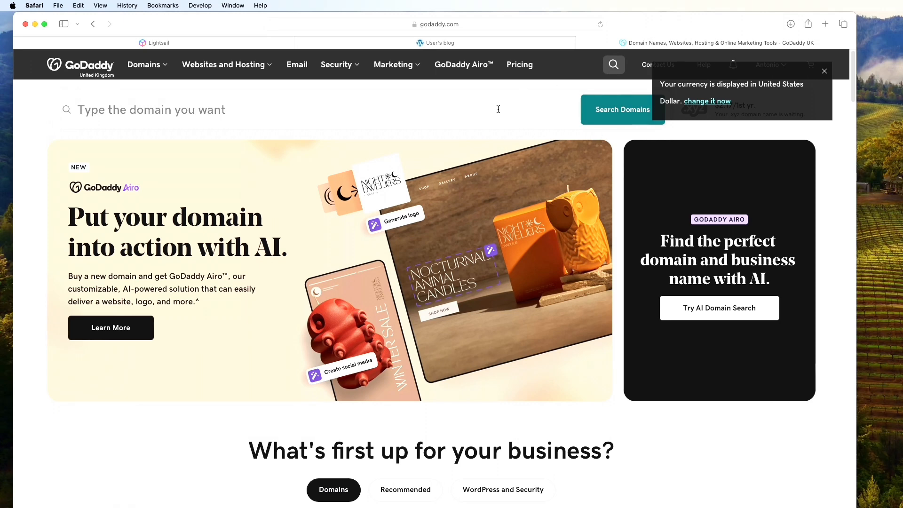
click(782, 72)
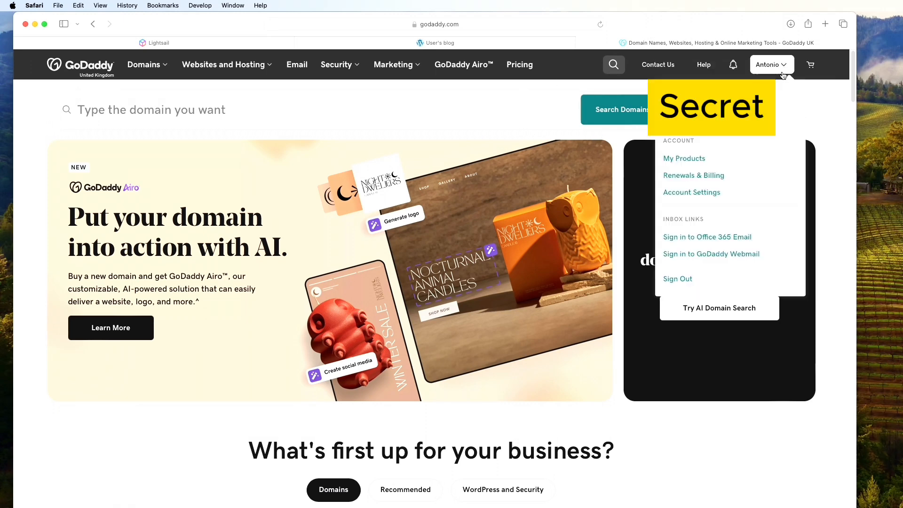
click(685, 159)
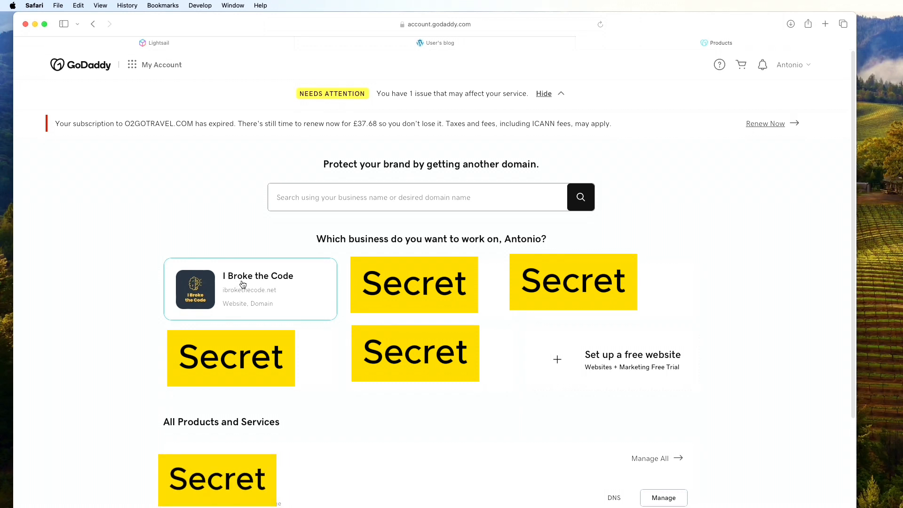
scroll(437, 283, down, 10)
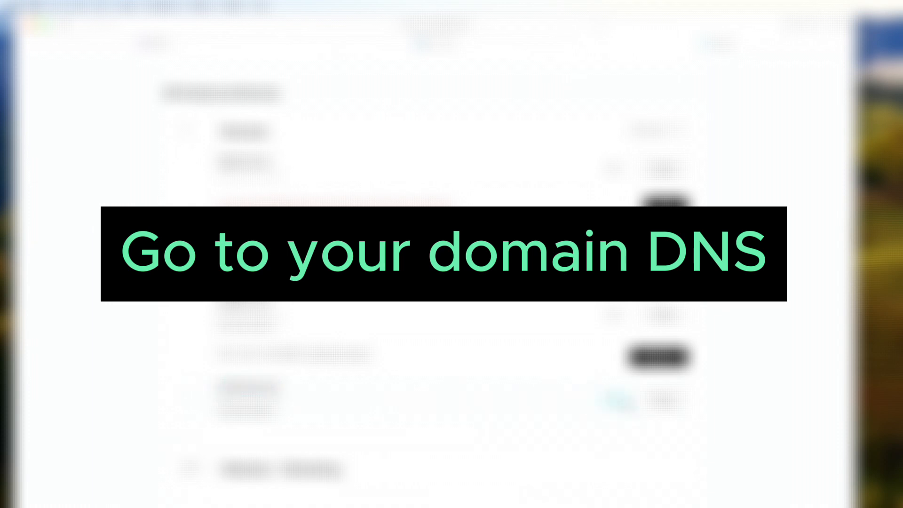
click(614, 401)
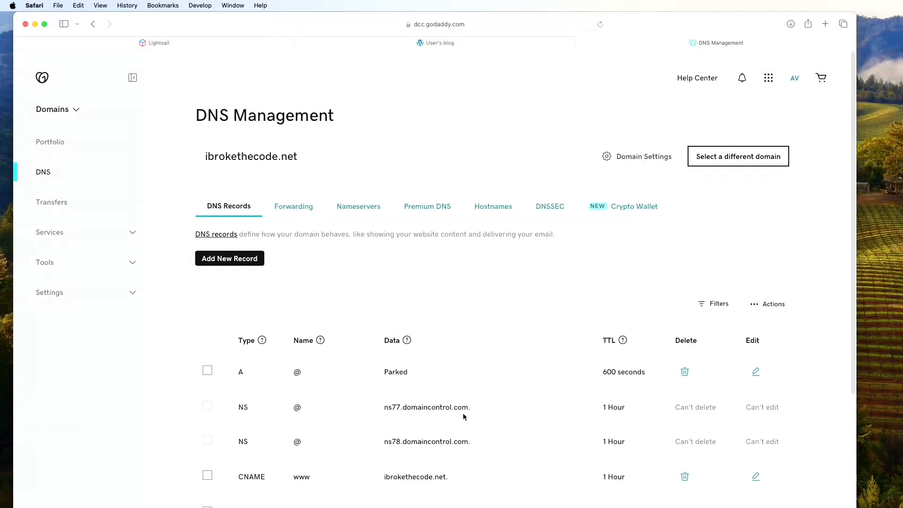
Add and save an A record named @ with value 3.11.95.89
click(235, 260)
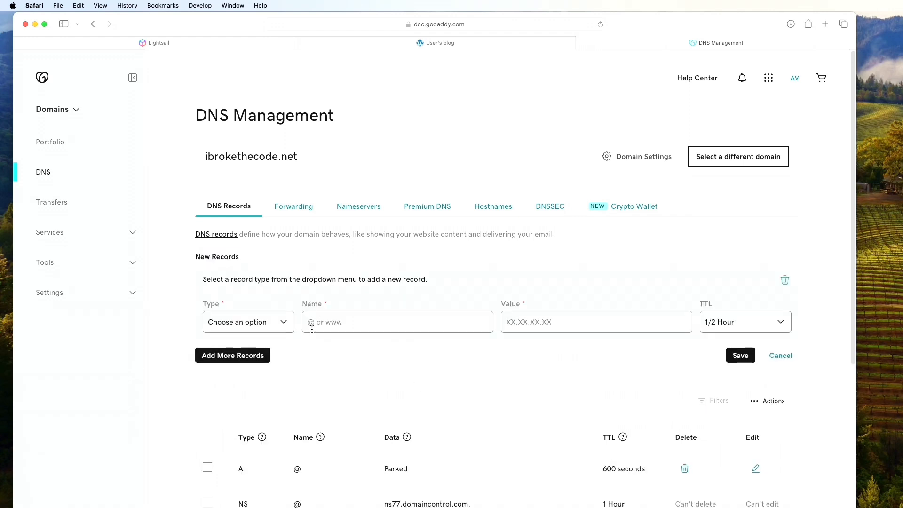
click(284, 327)
click(270, 329)
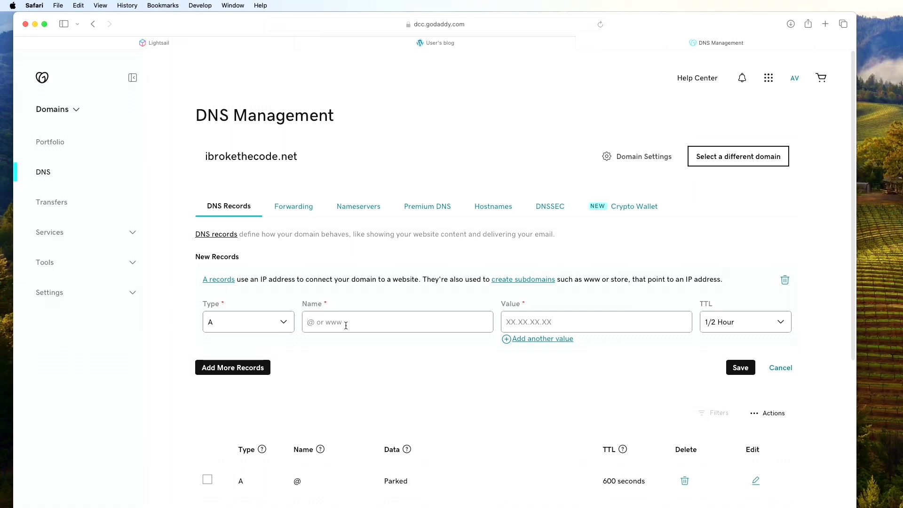
text(@)
click(251, 41)
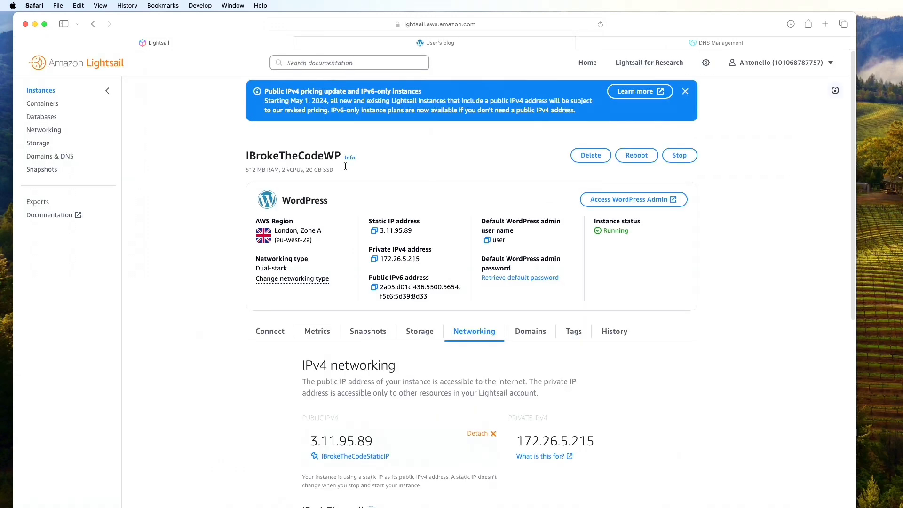
drag(374, 442, 300, 438)
key(super+c)
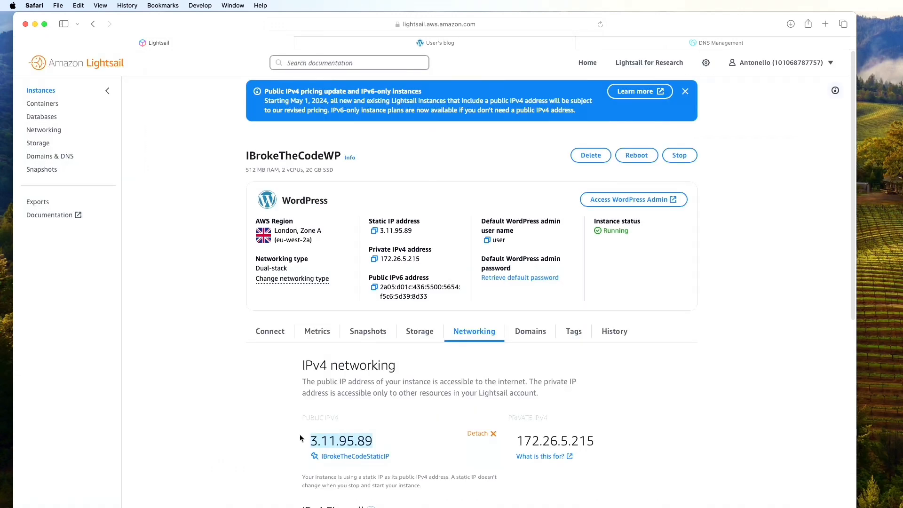
click(729, 41)
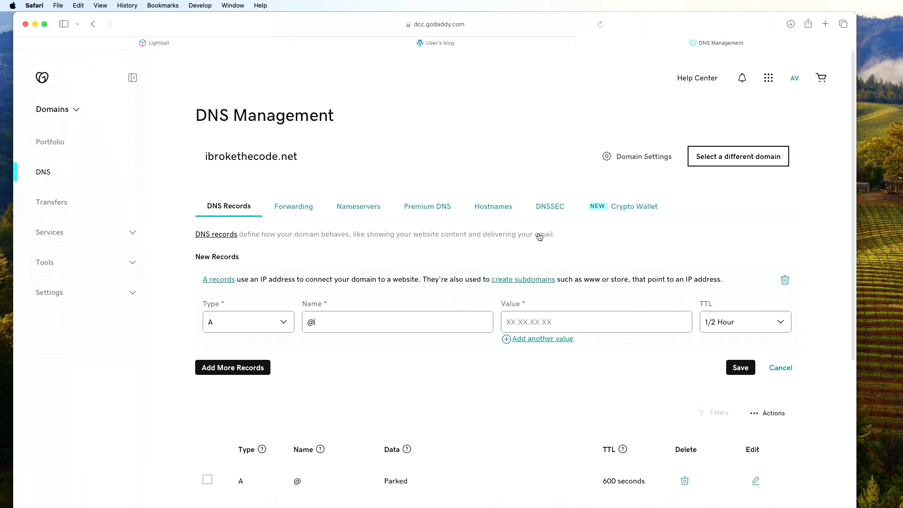
click(569, 321)
key(super+v)
click(739, 371)
click(739, 368)
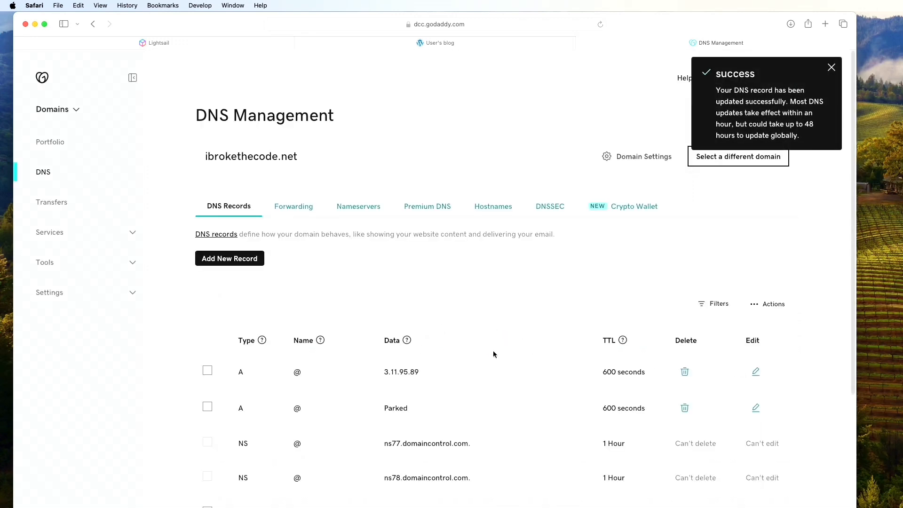
Add and save an A record with host www and value 3.11.95.89
scroll(493, 349, down, 1)
scroll(494, 353, down, 1)
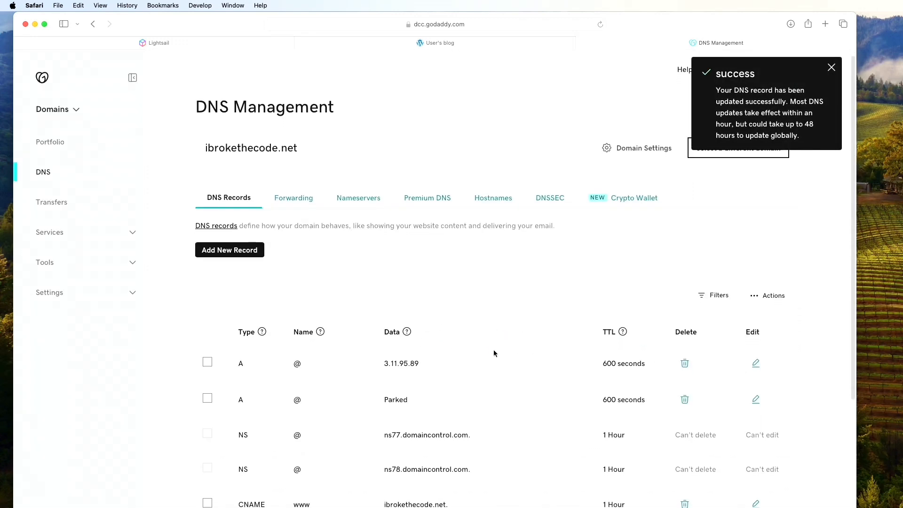
scroll(419, 340, down, 1)
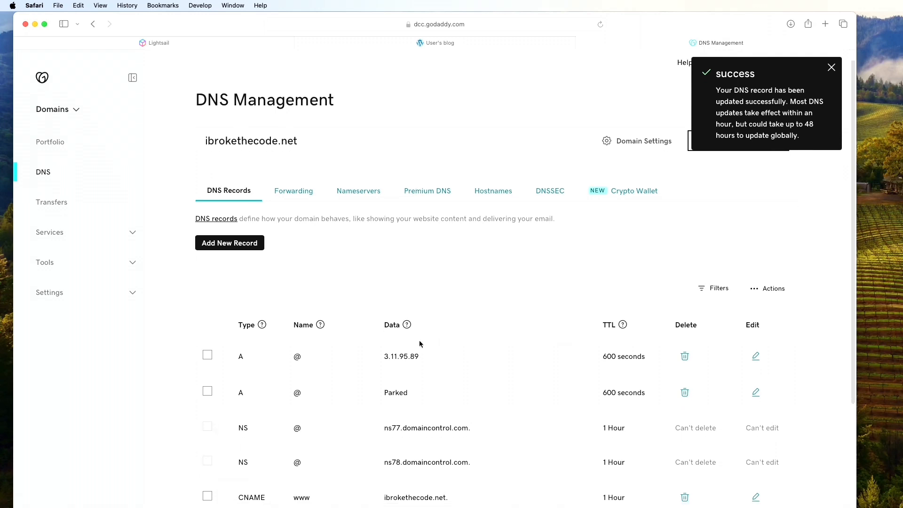
click(236, 248)
click(287, 305)
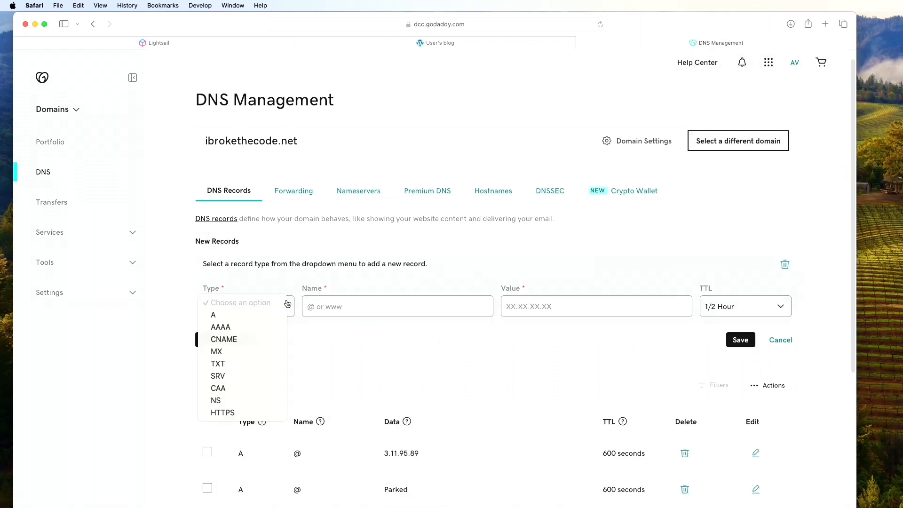
click(277, 314)
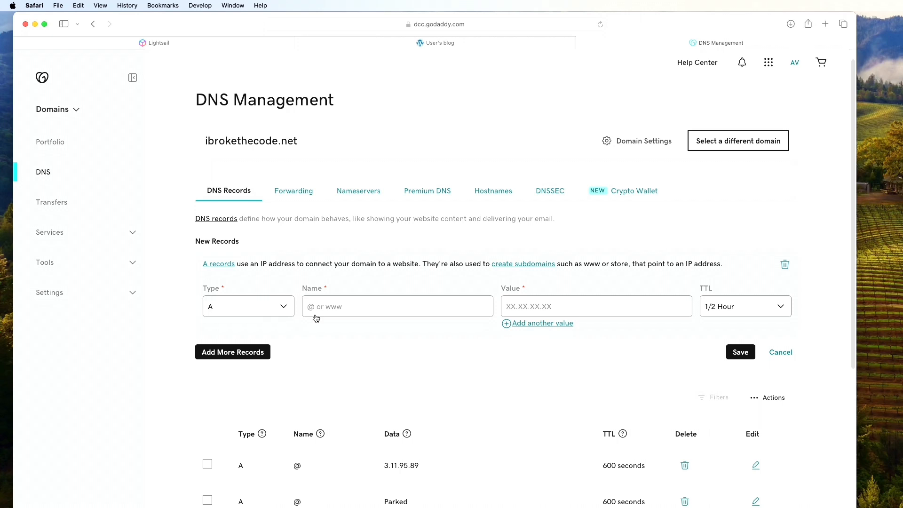
click(371, 314)
text(www)
click(554, 311)
key(super+v)
click(734, 357)
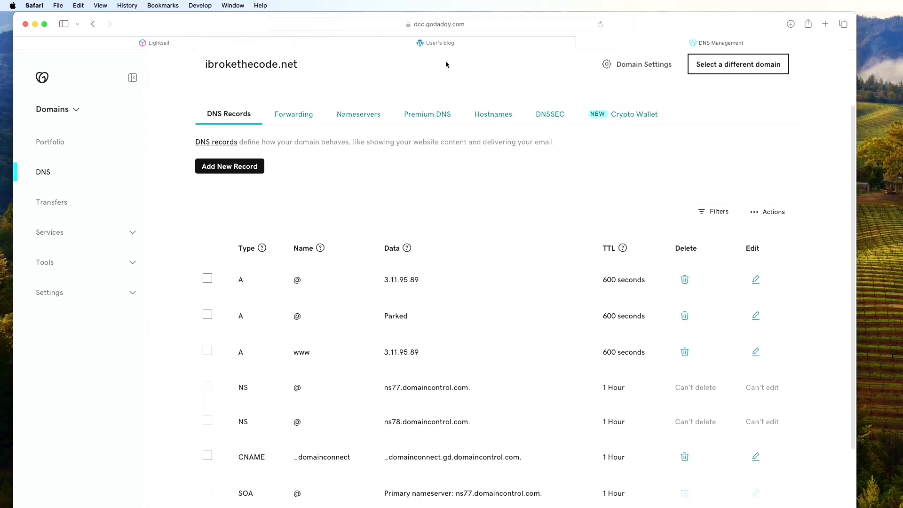
Compare the A record's IP with the blog served at that address and check the new www record
scroll(421, 333, up, 3)
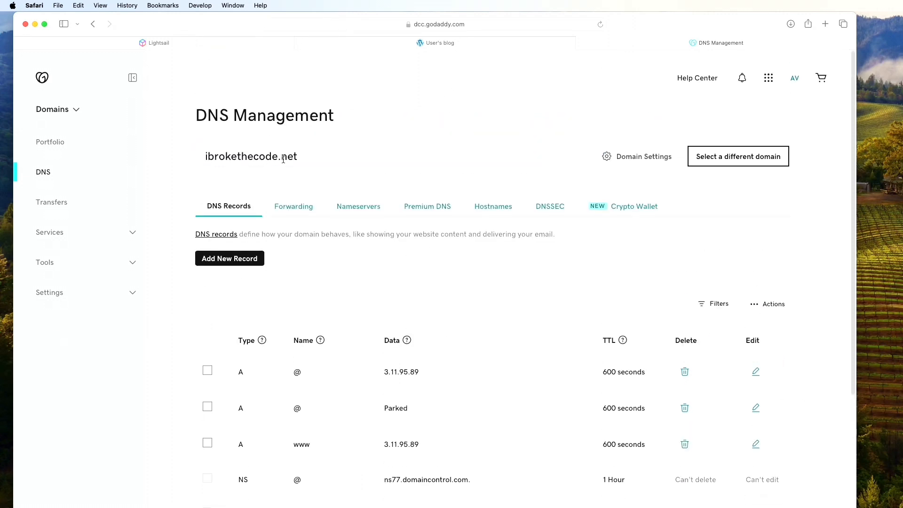
drag(384, 369, 427, 373)
click(362, 41)
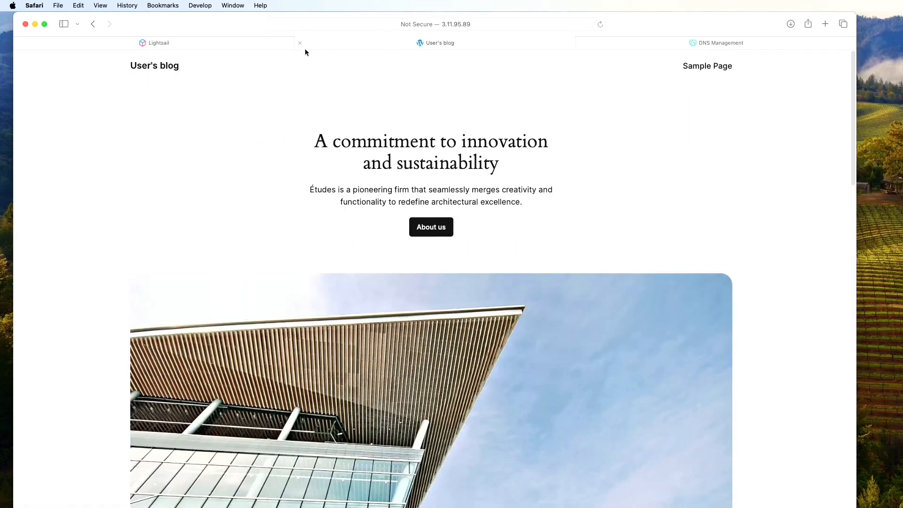
click(627, 49)
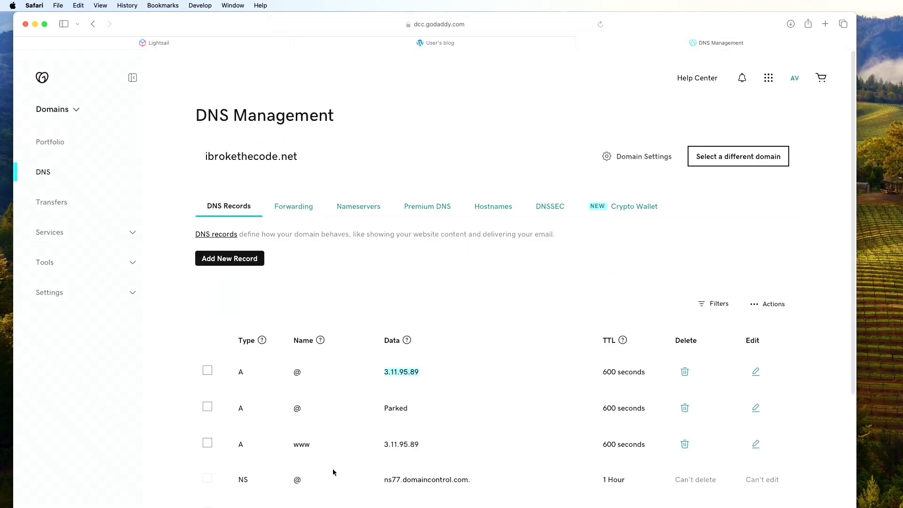
double_click(299, 449)
scroll(440, 453, down, 1)
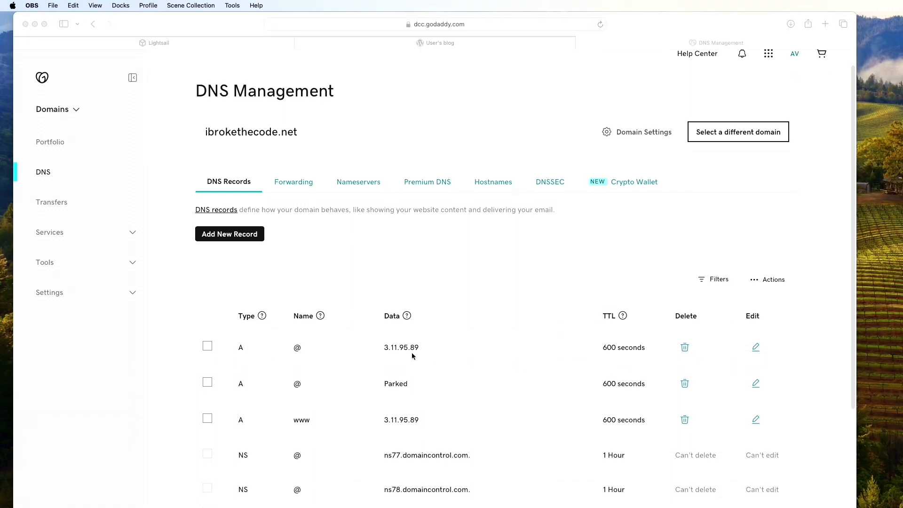
Load the blog at ibrokethecode.net in Safari, then return to the DNS records
click(431, 44)
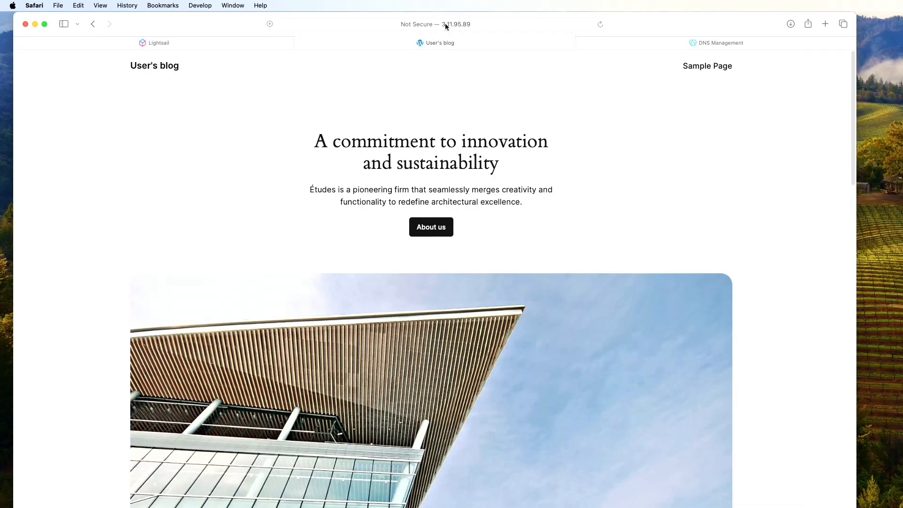
click(445, 23)
text(ibrokethecode)
text(ibr)
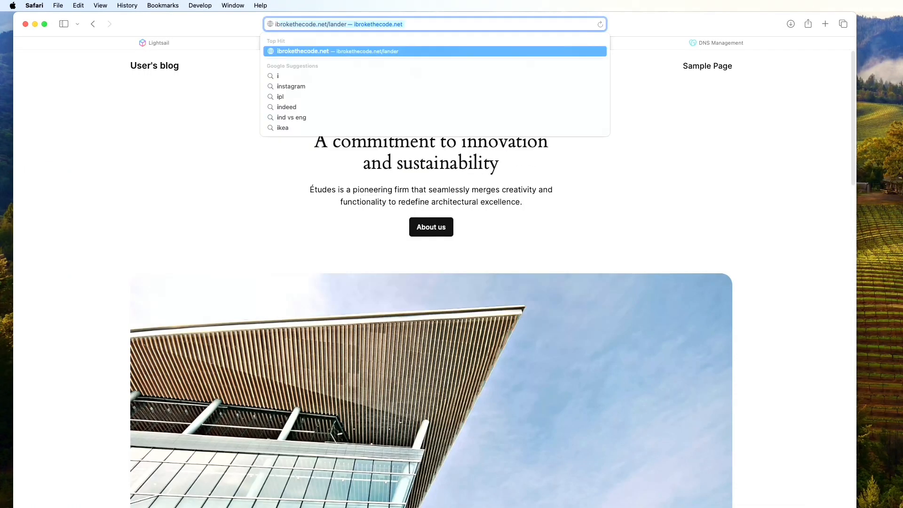
text(okethecode.ne)
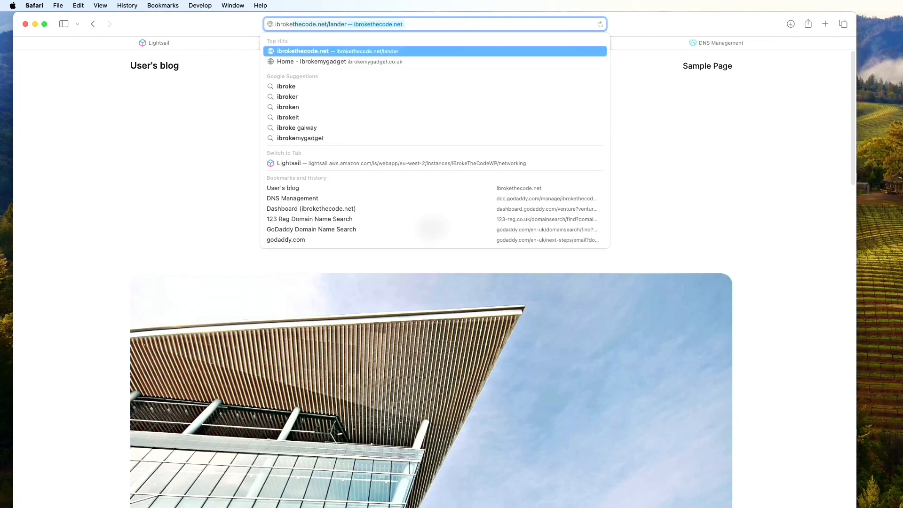
text(t)
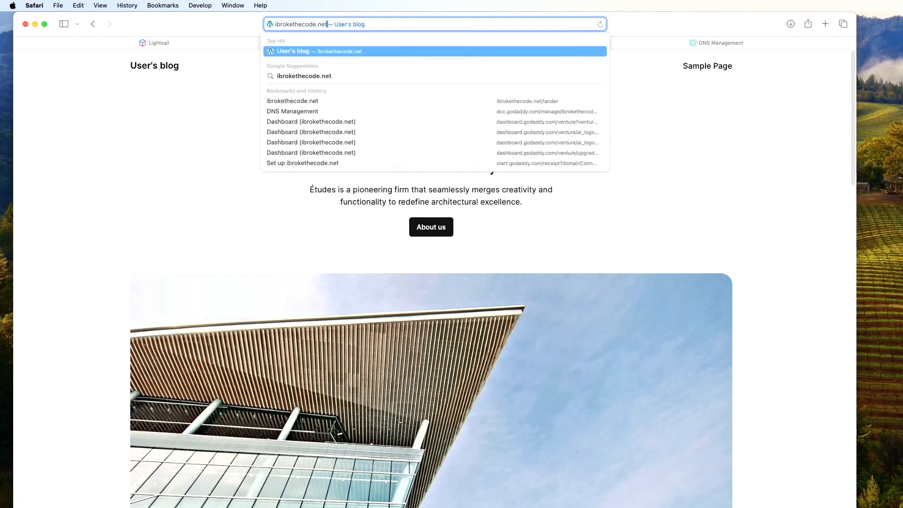
key(Return)
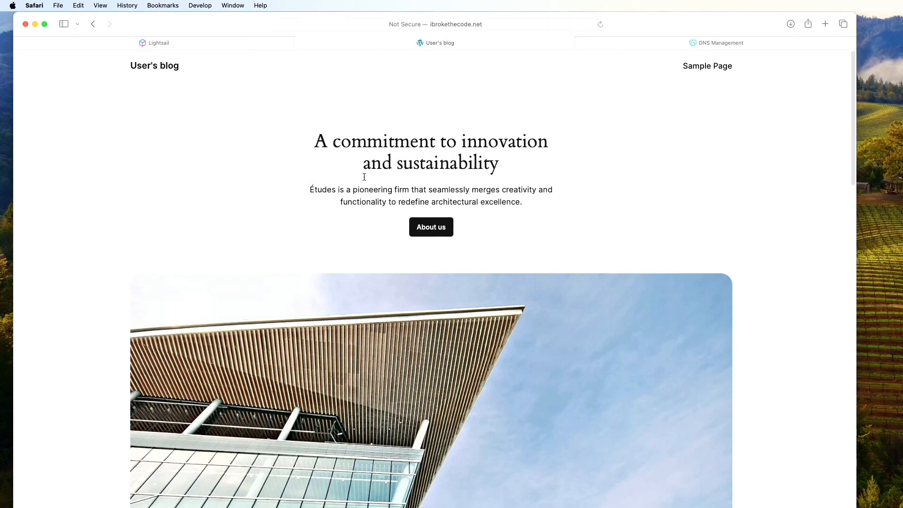
click(670, 45)
drag(426, 347, 377, 349)
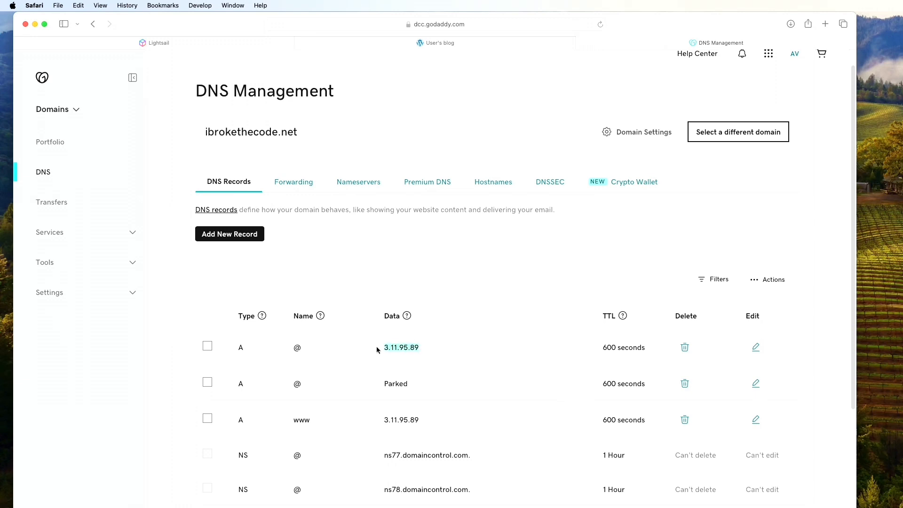
Show the IBrokeTheCodeWP instance's connection options to start a browser SSH session
click(254, 46)
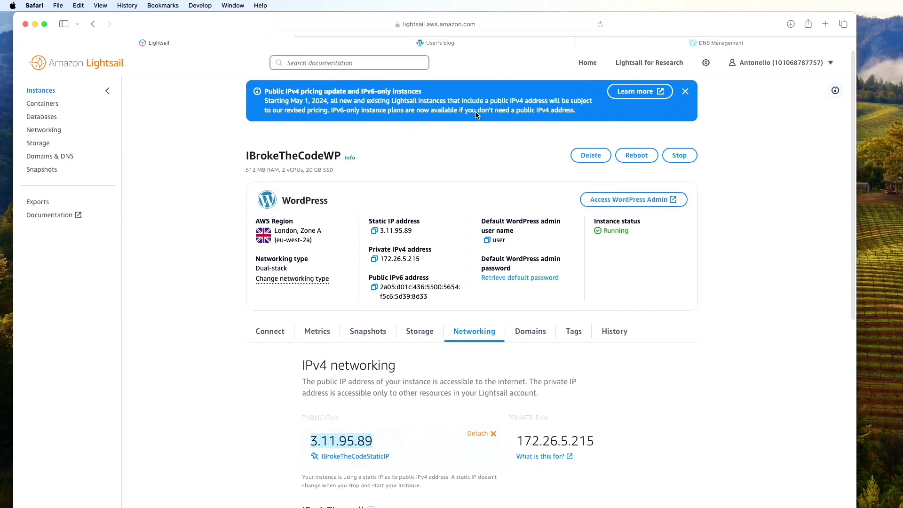
click(472, 49)
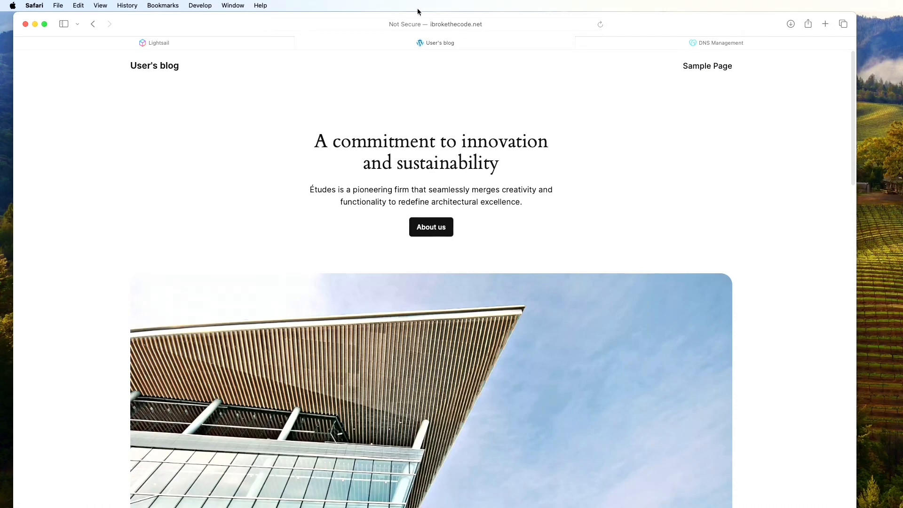
click(207, 43)
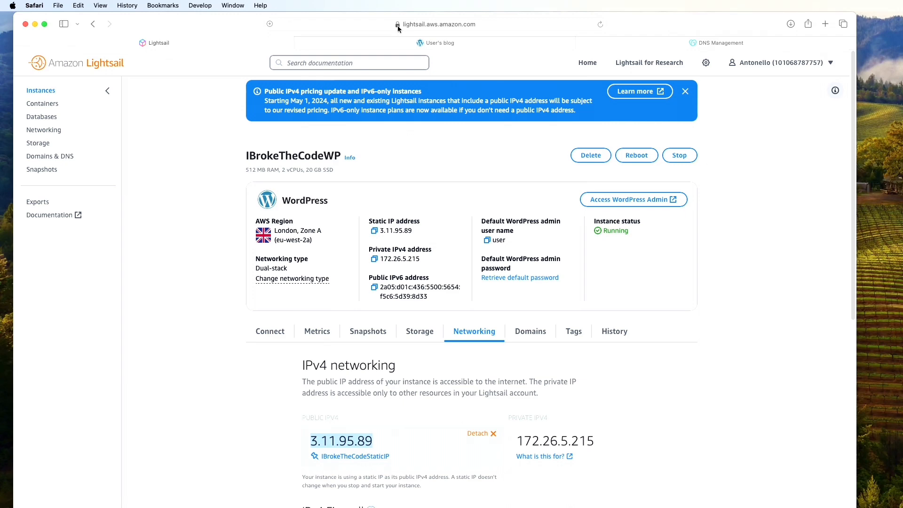
click(275, 329)
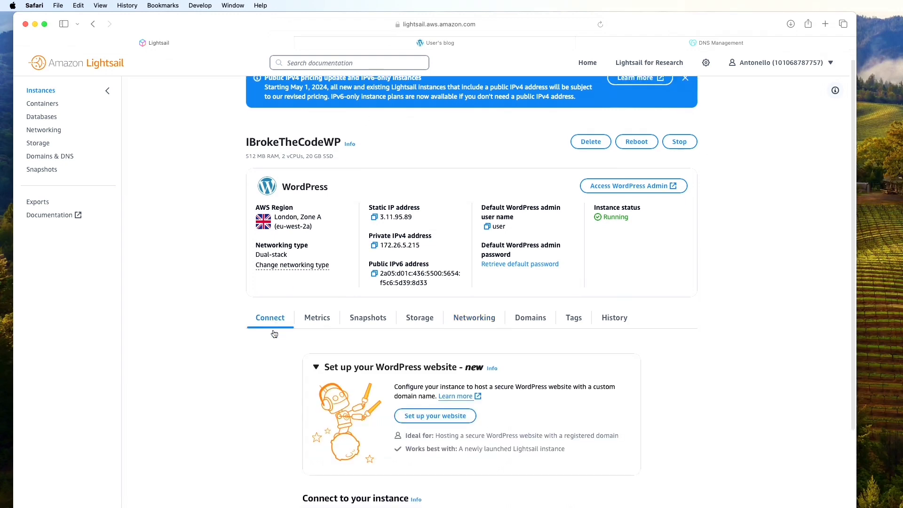
scroll(272, 329, down, 3)
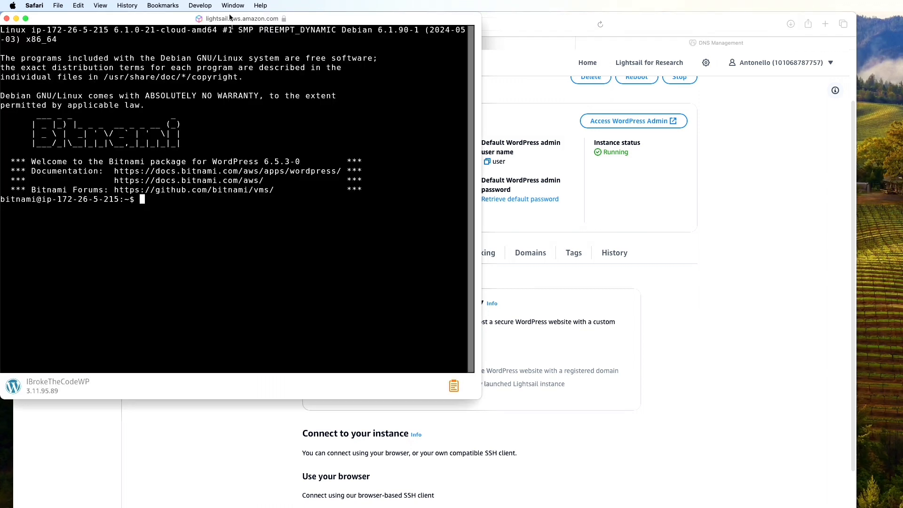
Run sudo /opt/bitnami/bncert-tool in the SSH terminal
drag(232, 18, 303, 108)
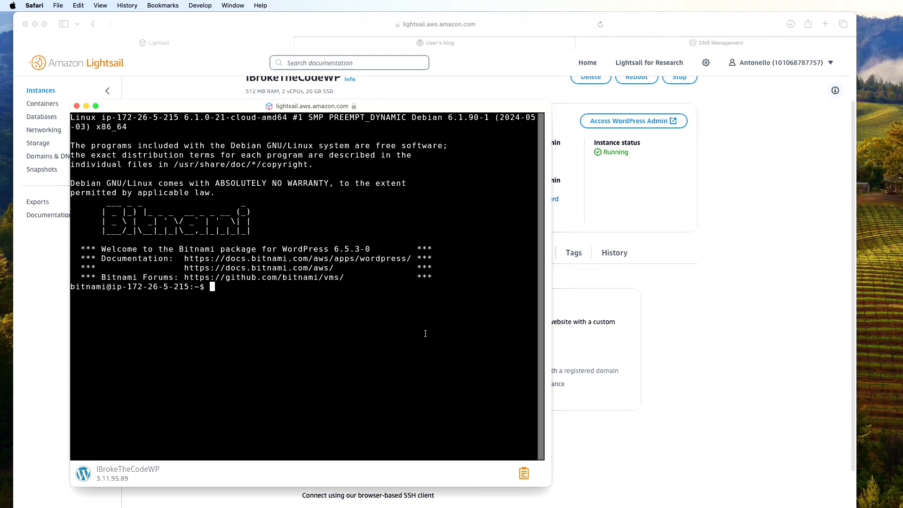
text(sudo /opt/bitnami/bncert-tool)
key(Return)
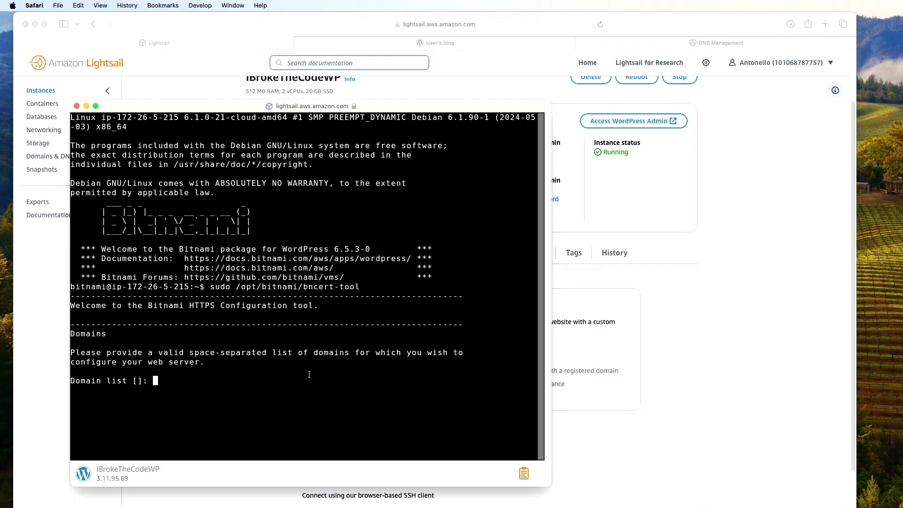
text(ibrokethecode.net www.)
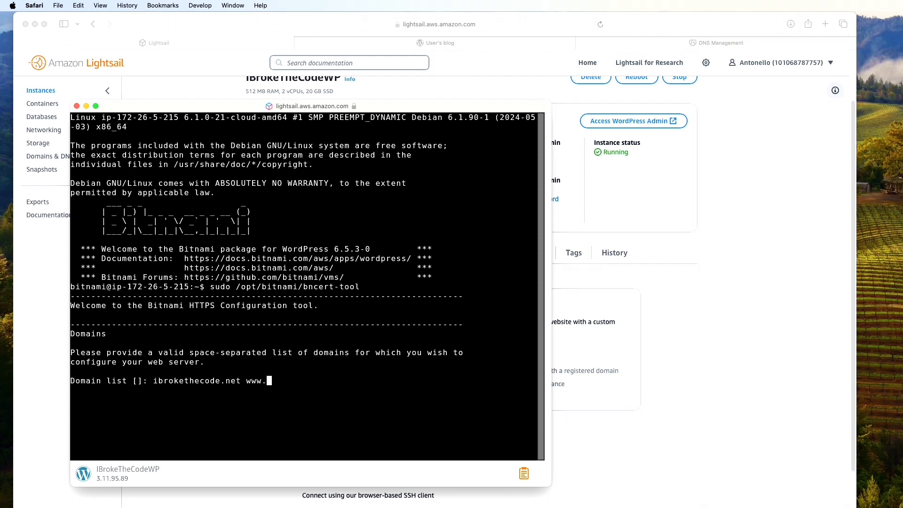
text(ibrokethecode.net)
key(Return)
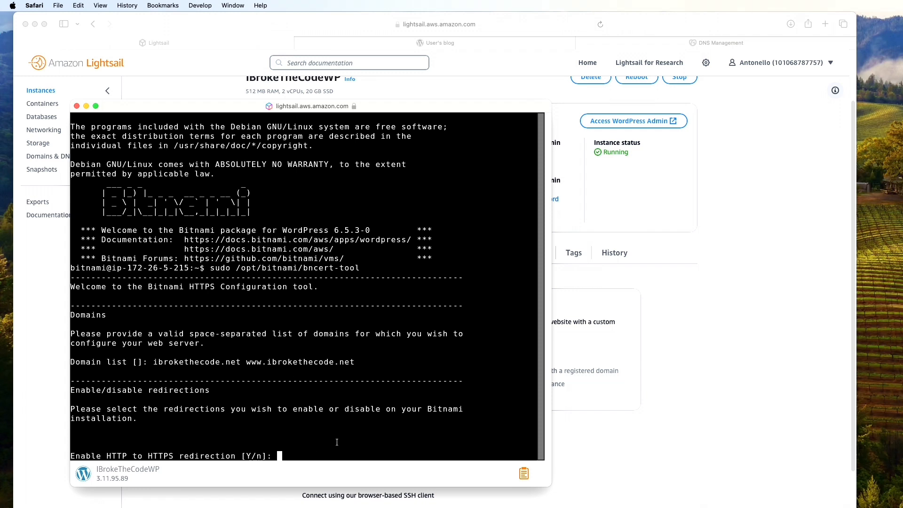
text(Y)
key(Return)
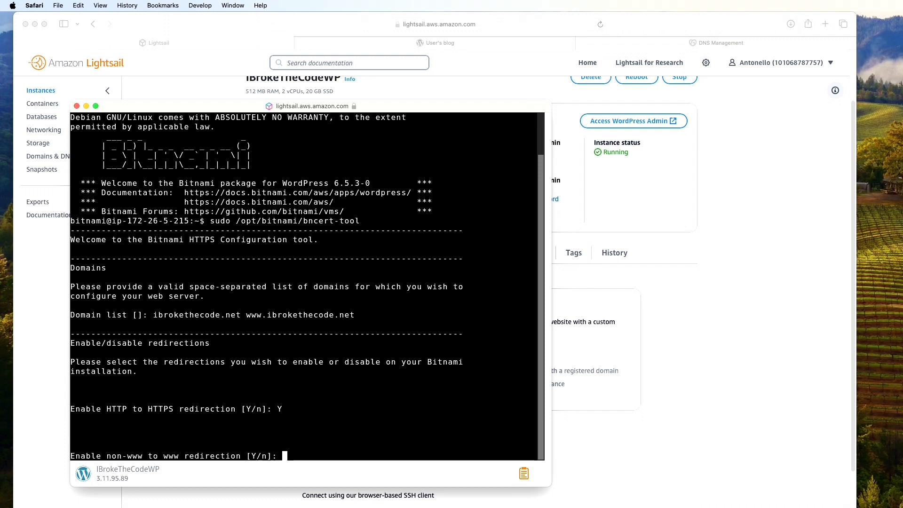
text(Y)
key(Return)
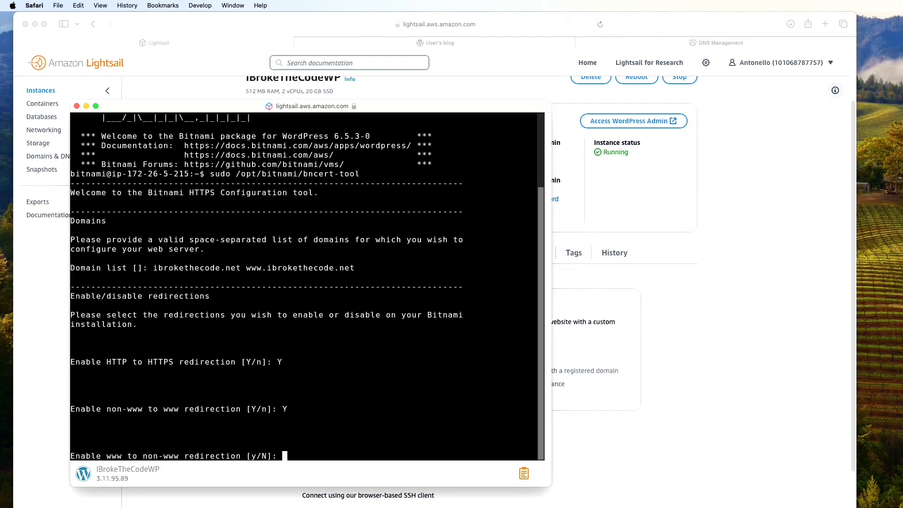
text(N)
key(Return)
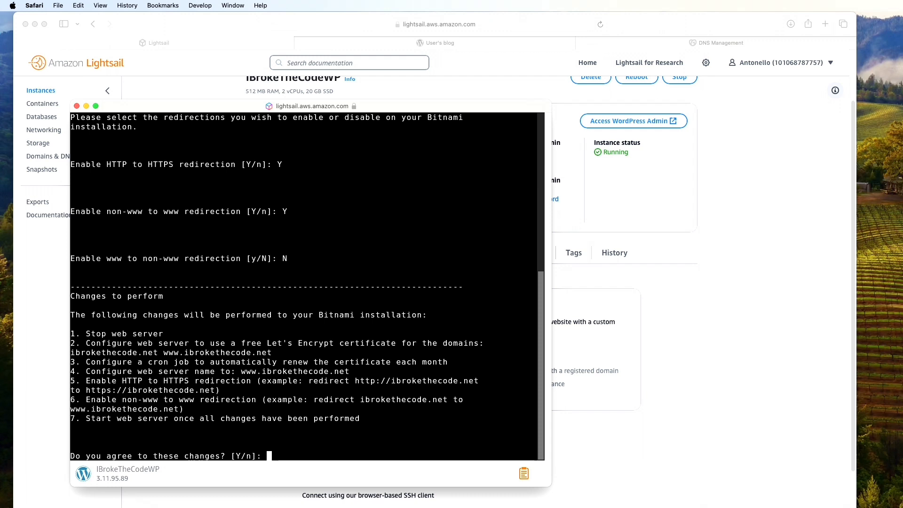
text(Y)
key(Return)
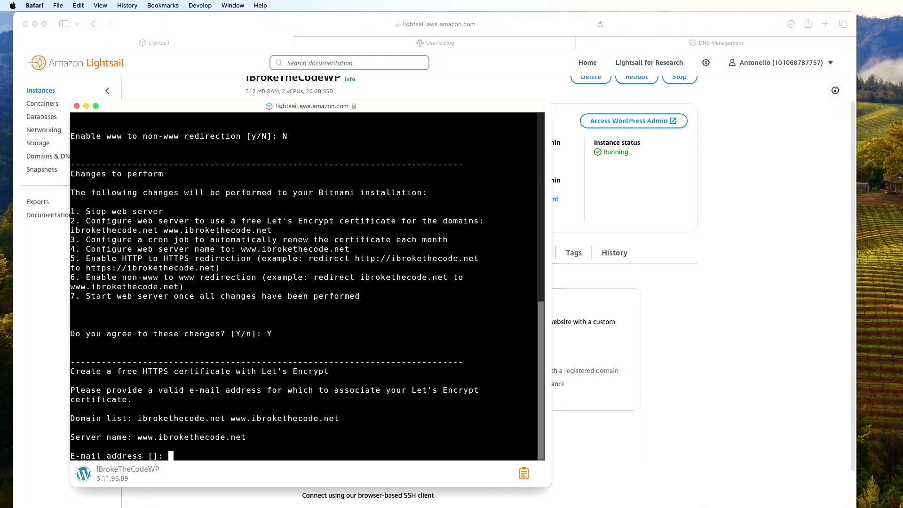
Paste the Let's Encrypt e-mail, accept the subscriber agreement, and continue to the shell after Success
key(super+v)
key(Return)
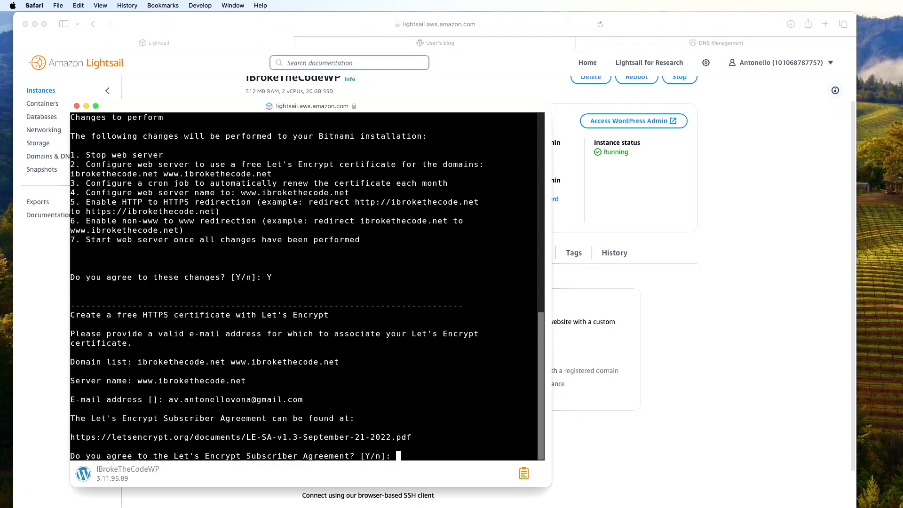
text(Y)
key(Return)
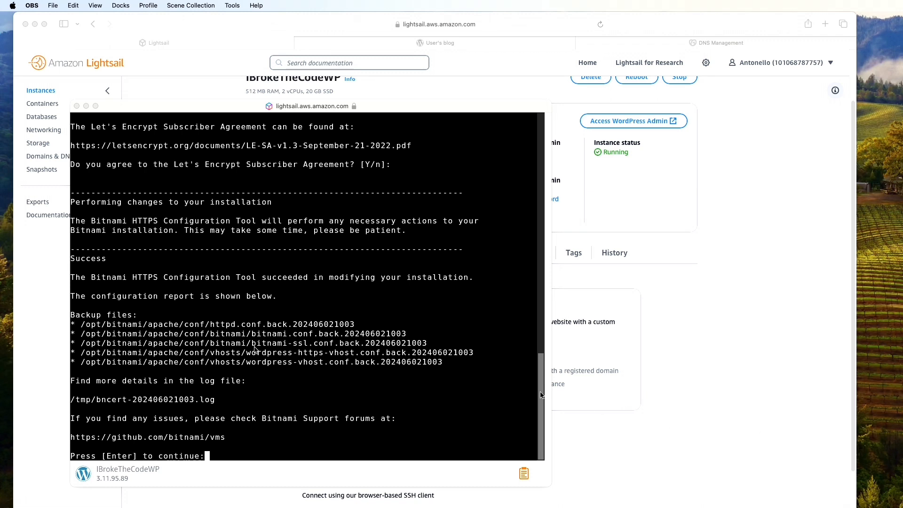
click(112, 259)
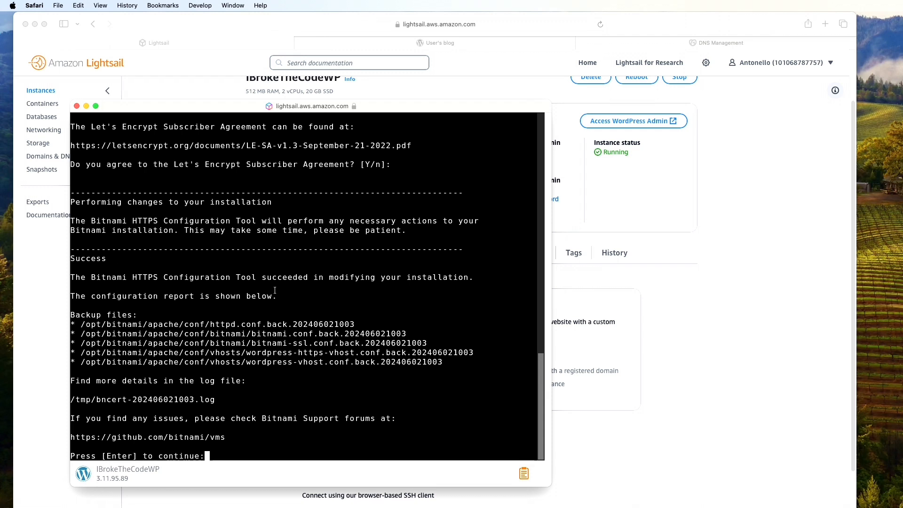
key(Return)
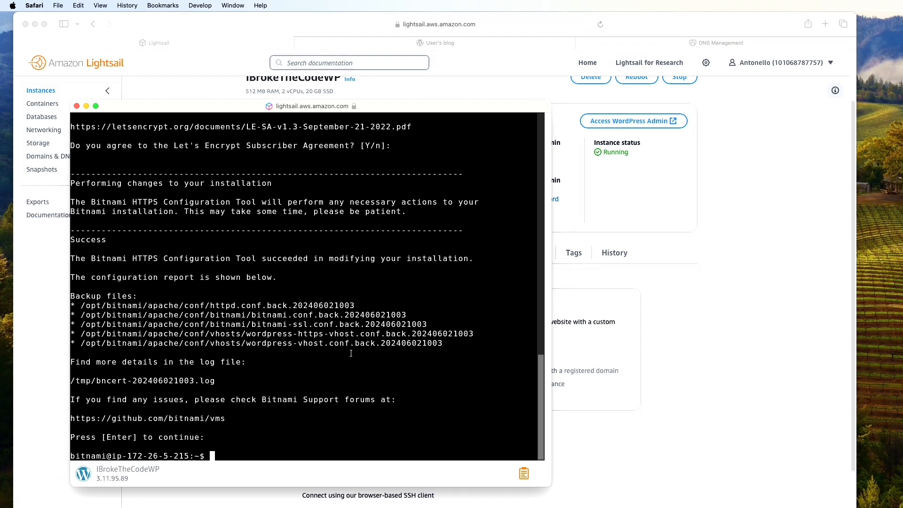
Reload the blog at ibrokethecode.net so it loads over a secure HTTPS connection
click(451, 47)
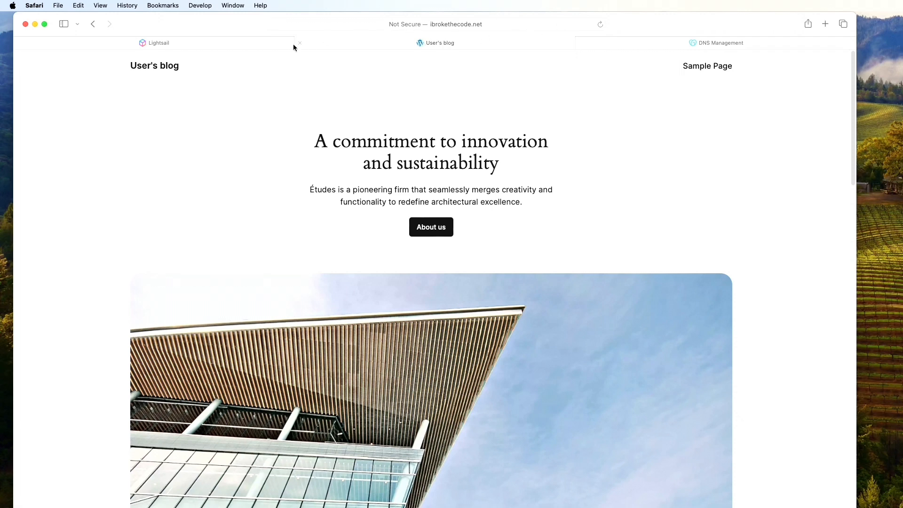
click(199, 43)
click(452, 43)
click(601, 25)
key(super+Tab)
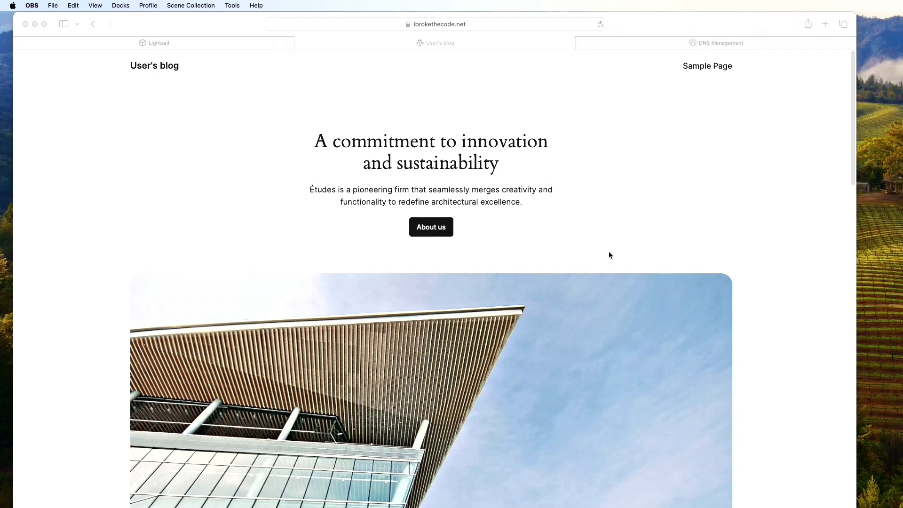
click(471, 27)
click(627, 109)
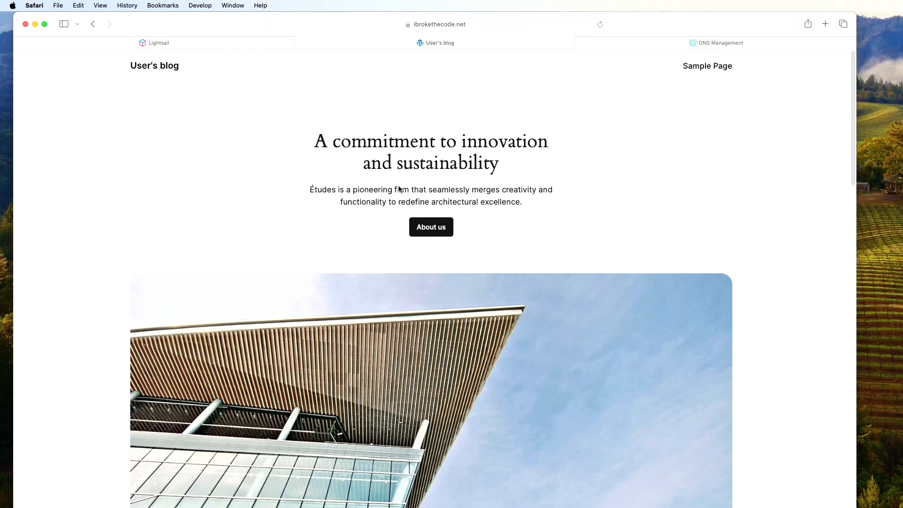
Load ibrokethecode.net/wp-admin and enter the admin username on the login page
click(509, 26)
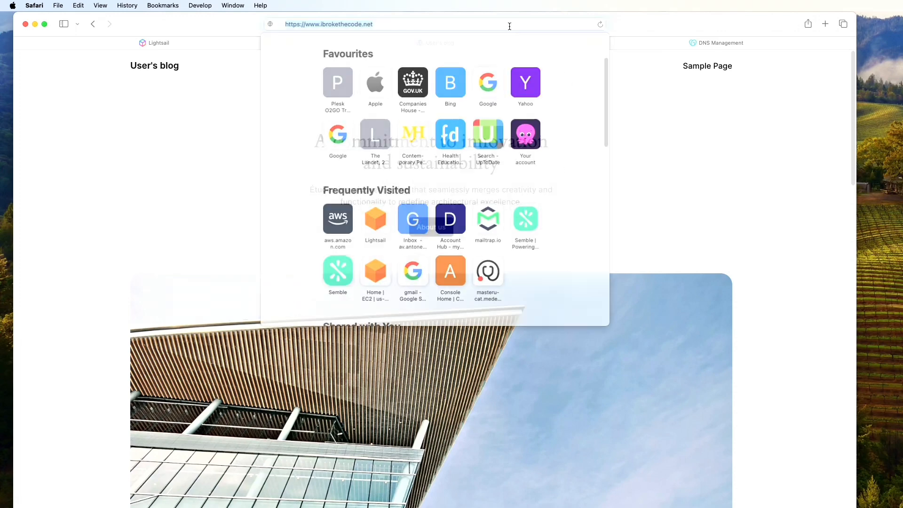
click(505, 25)
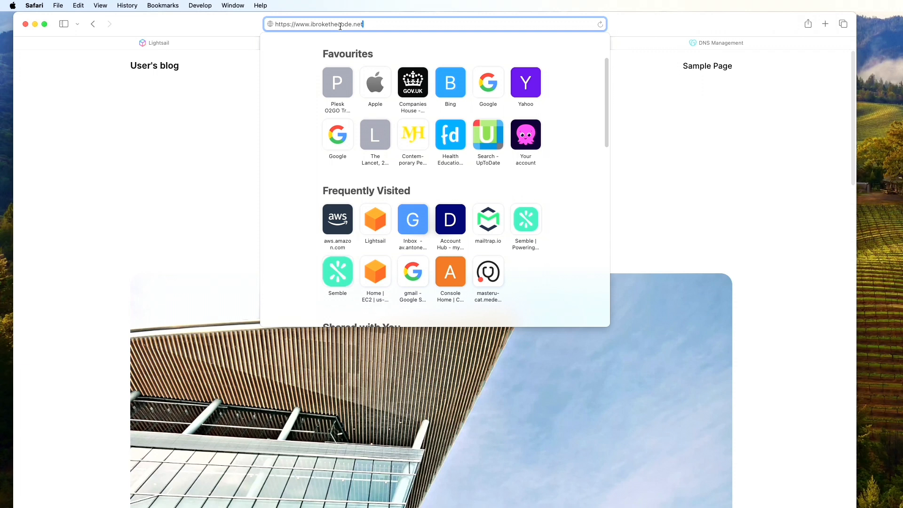
text(/)
text(wp)
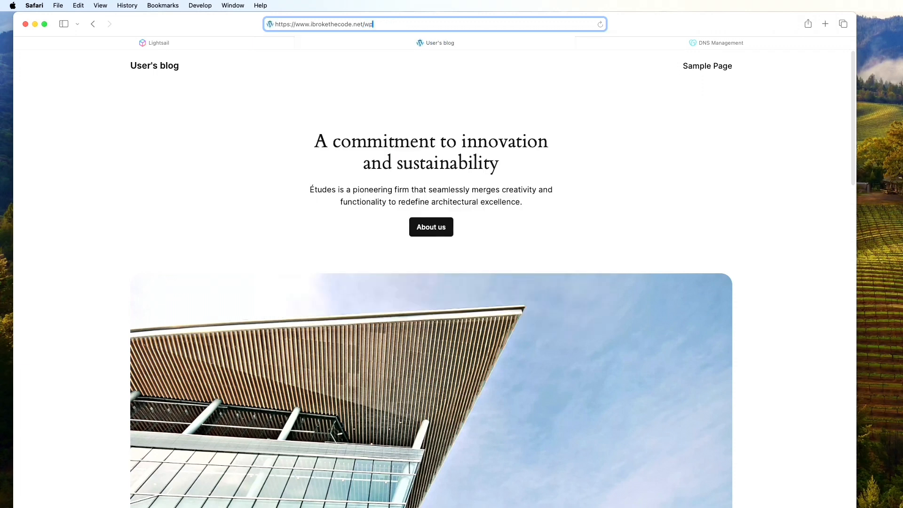
text(-admin)
key(Return)
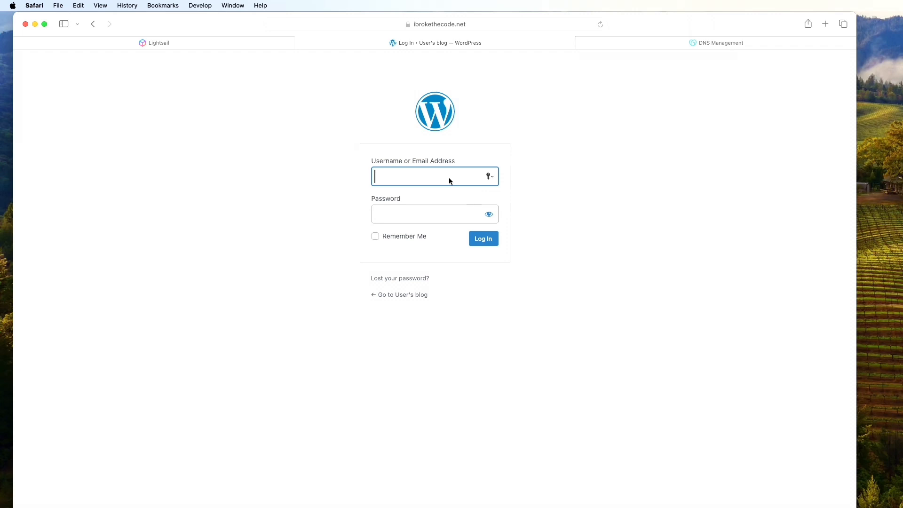
text(user)
Clear the SSH terminal and display the bitnami_credentials file with cat
key(super+grave)
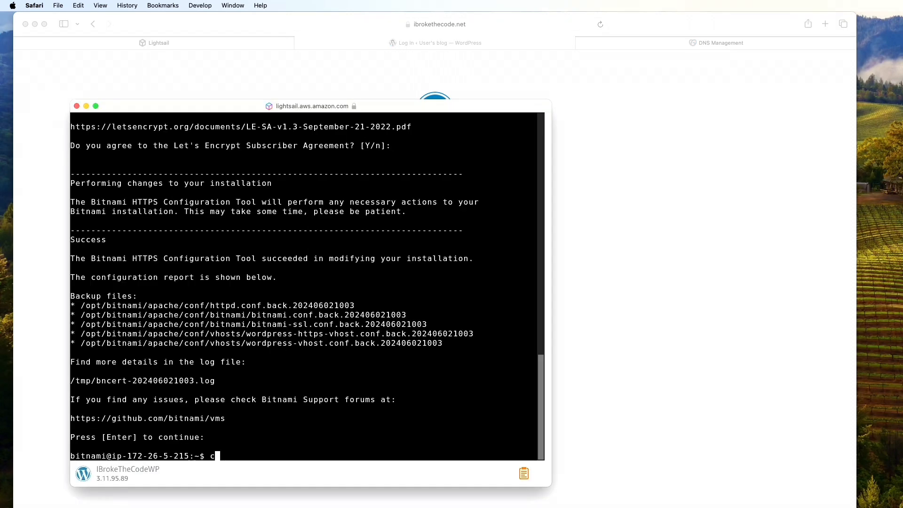
text(clear)
key(Return)
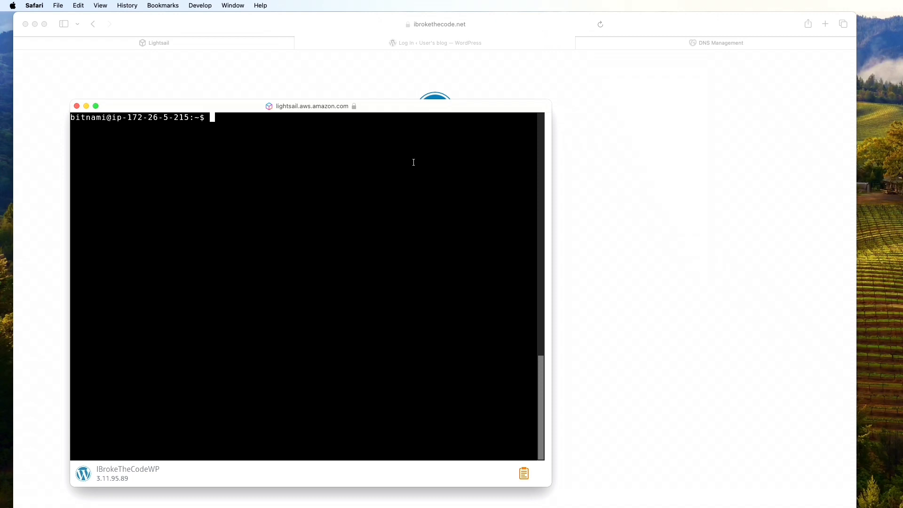
text(cat bi)
key(Tab)
text(c)
key(Tab)
key(Return)
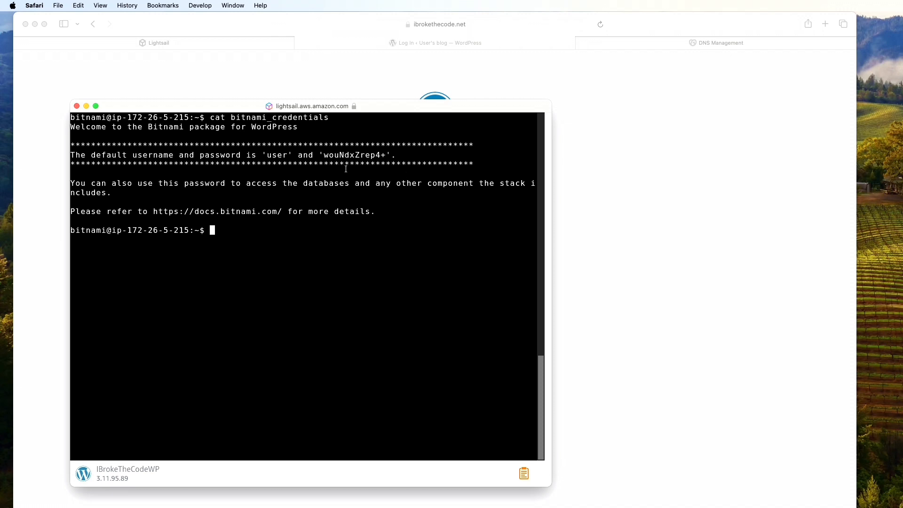
Select the default password in the credentials output to copy it
drag(324, 154, 384, 153)
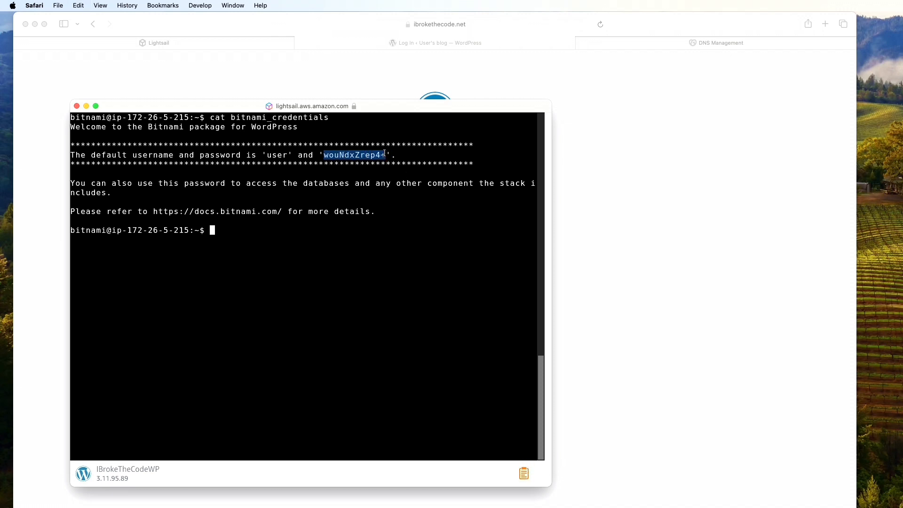
drag(130, 157, 184, 157)
drag(275, 157, 281, 156)
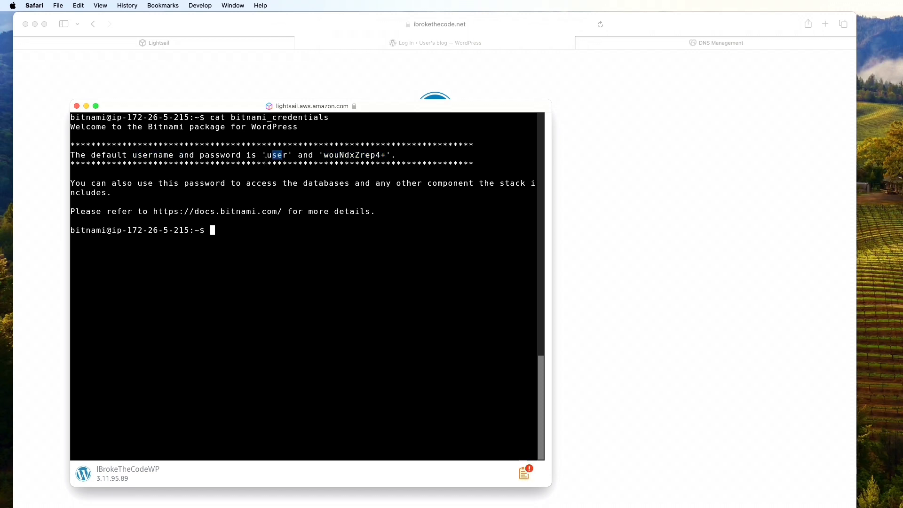
drag(174, 156, 241, 156)
drag(328, 157, 371, 156)
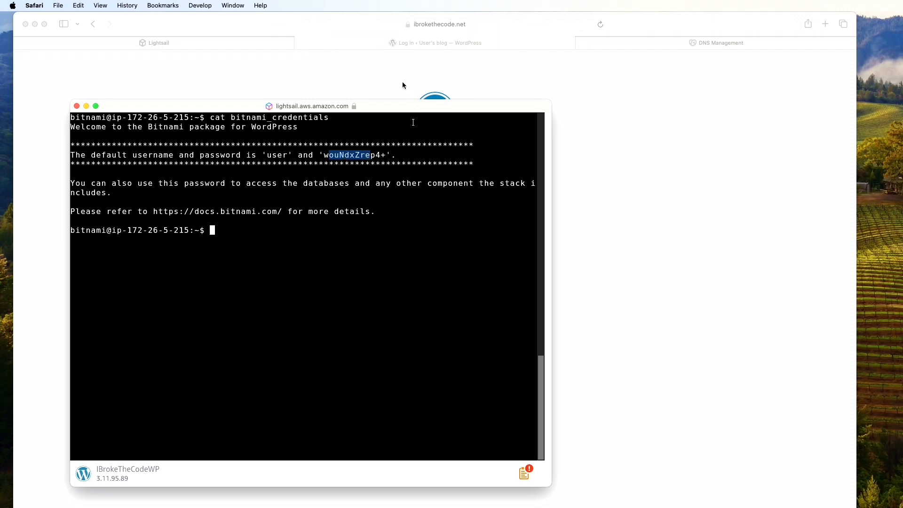
Paste the default password, log in, and decline Safari's offer to save it
click(373, 88)
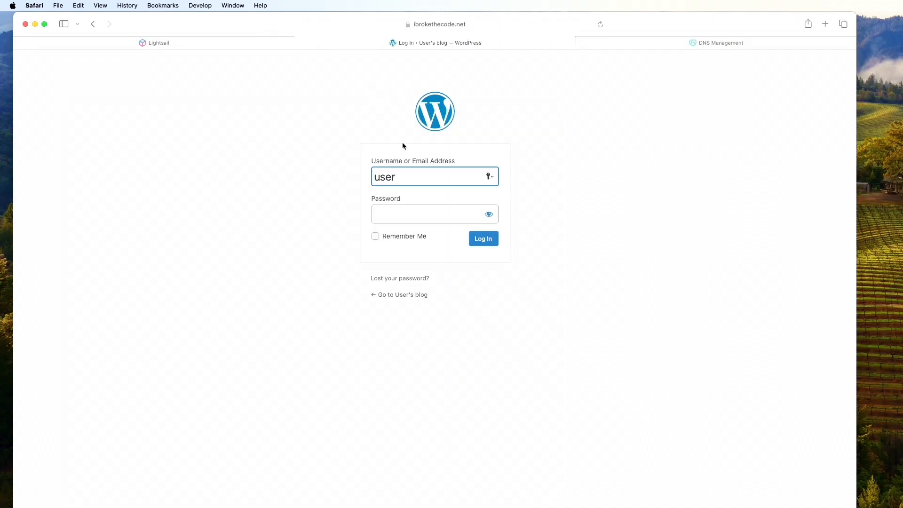
click(407, 209)
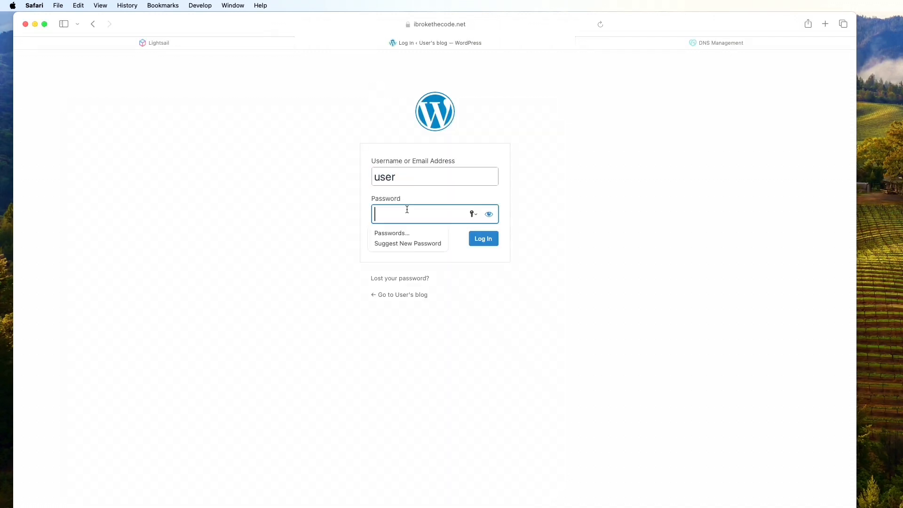
key(super+v)
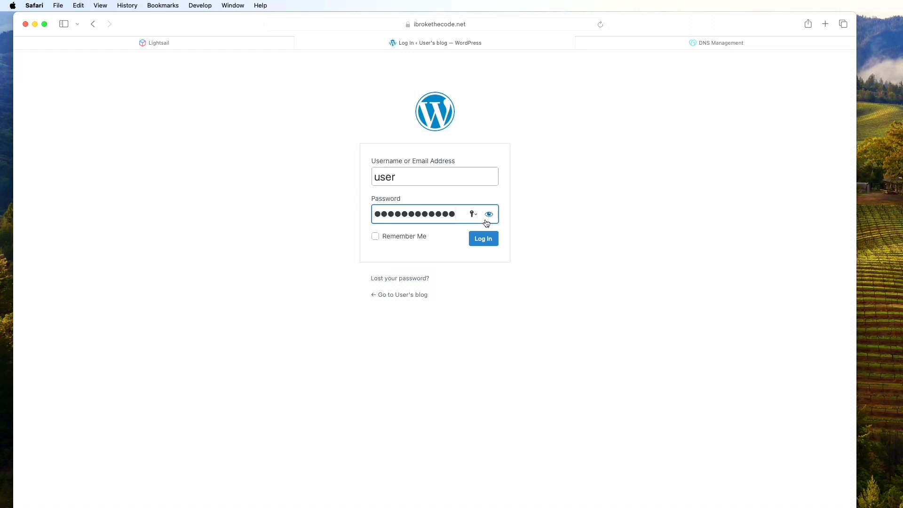
click(479, 243)
click(487, 247)
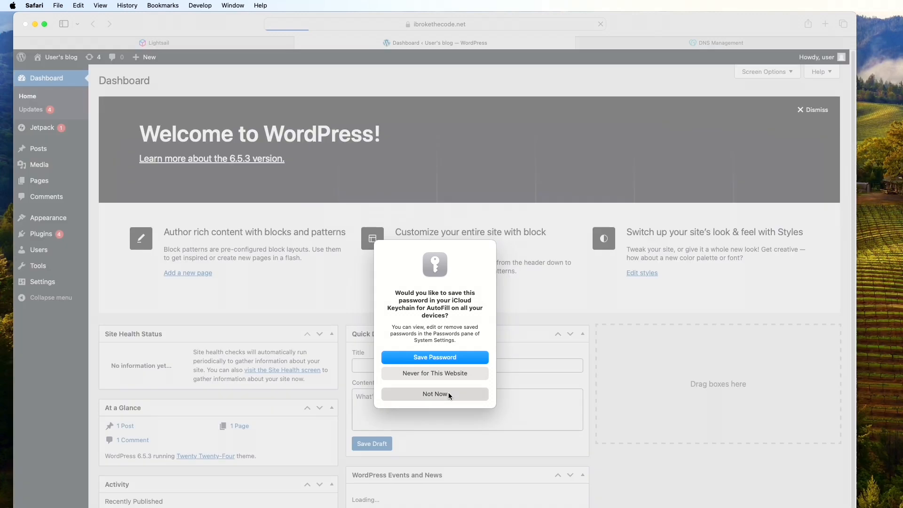
click(435, 394)
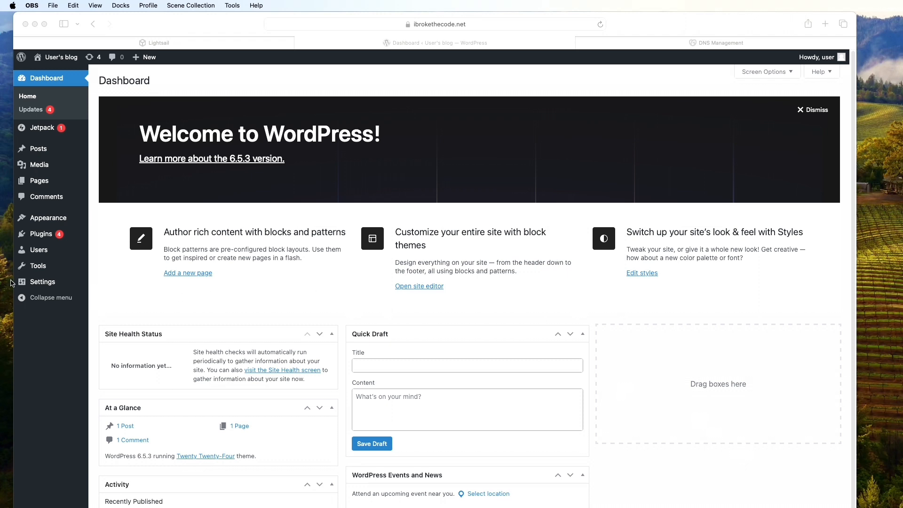
Open General Settings and highlight the http prefix of the WordPress and Site Address URLs
click(44, 282)
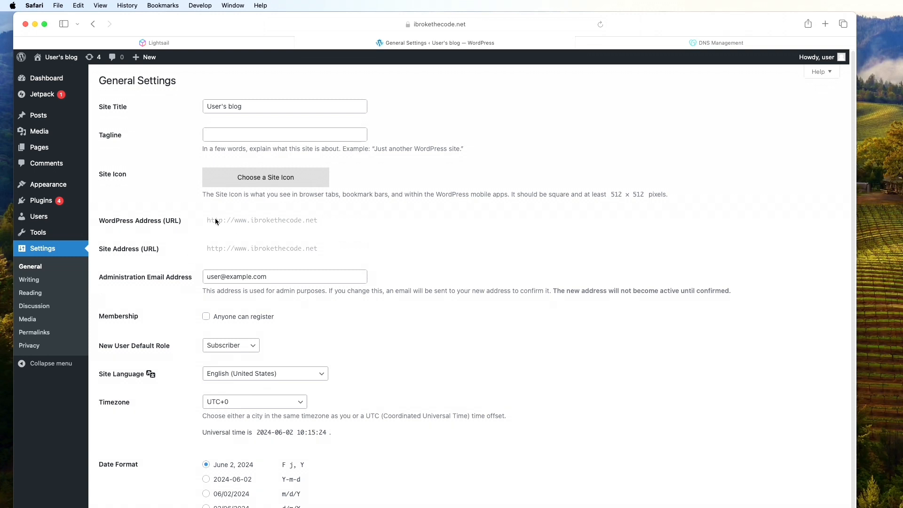
drag(113, 222, 150, 222)
drag(113, 250, 153, 250)
click(208, 229)
drag(241, 222, 318, 222)
click(226, 223)
drag(207, 221, 227, 222)
Clear the SSH terminal and enter sudo nano /opt/bitnami/wordpress/wp-config.php at the prompt
key(super+grave)
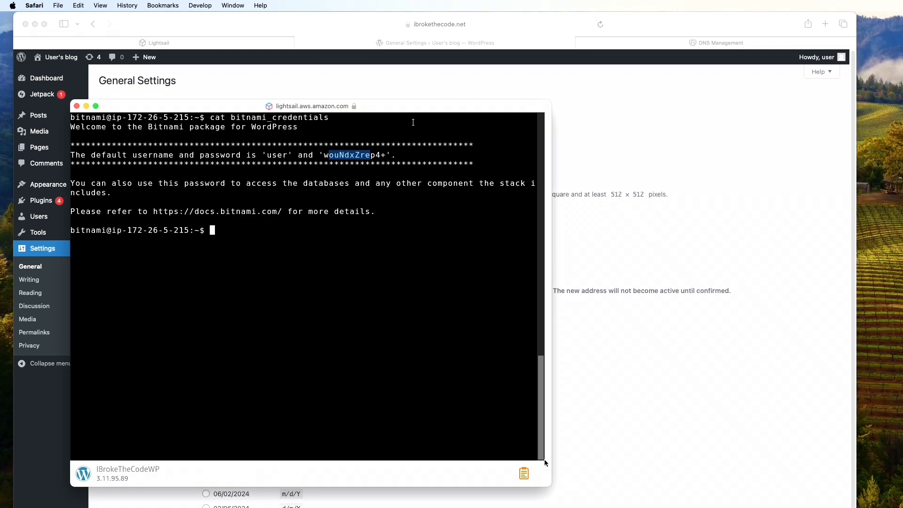
click(411, 354)
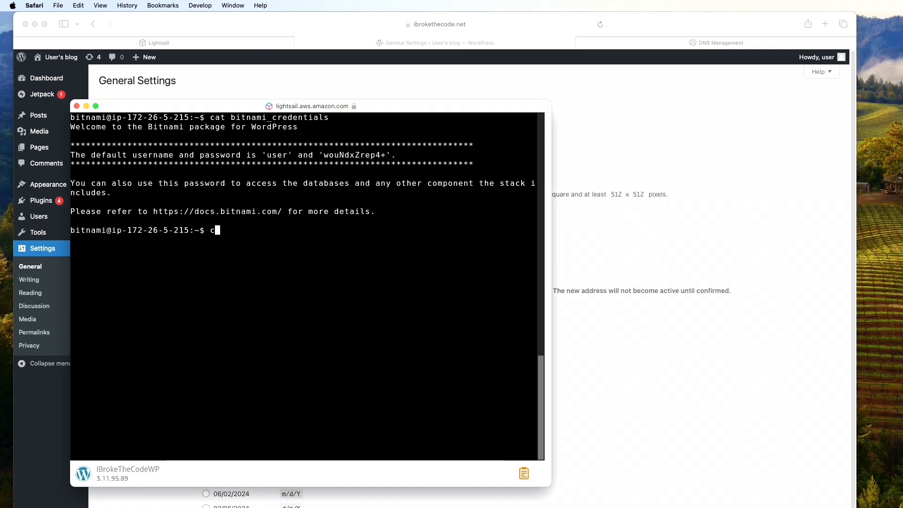
text(clear)
key(Return)
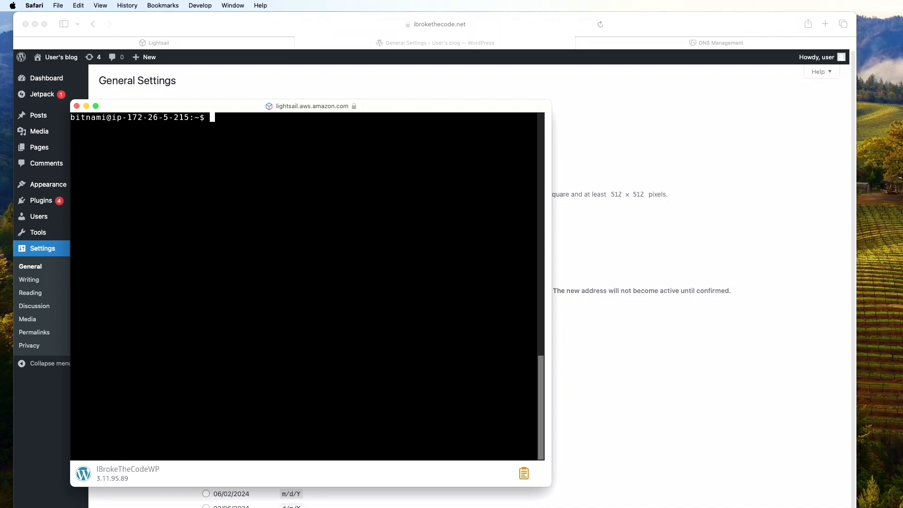
text(sudo nano /opt/bitnami/wordpress/wp)
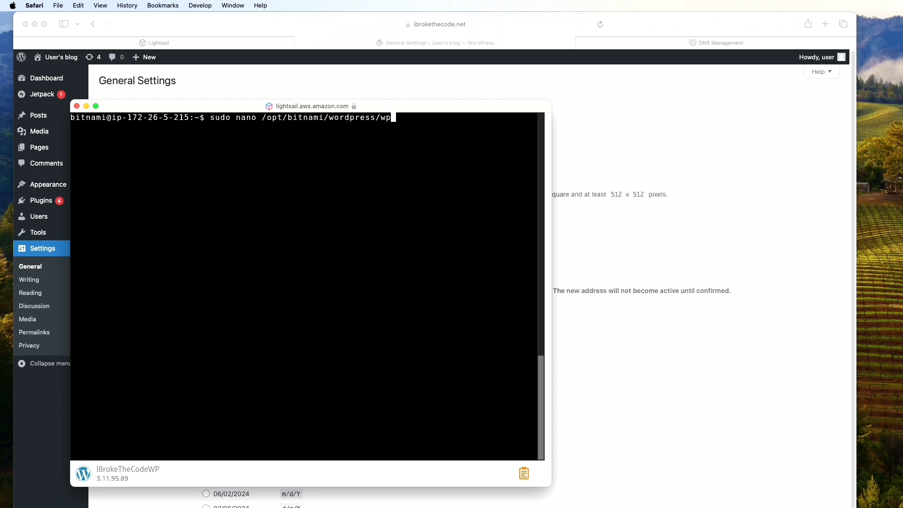
text(-config.php)
Open wp-config.php in nano and change the WP_HOME address from http to https
key(Return)
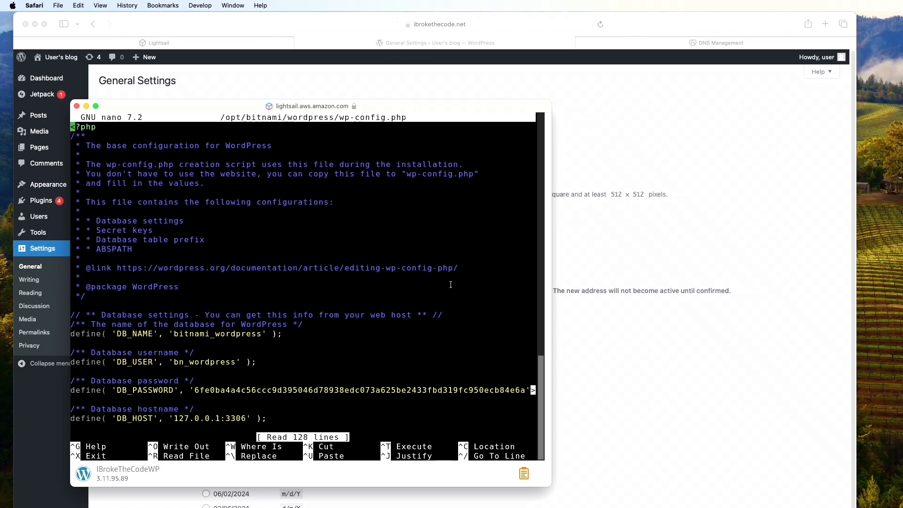
key(Down)
key(Down)
key(Down)
key(Down)
key(Down)
key(Down)
key(Down)
key(Down)
key(Down)
key(Down)
key(Down)
key(Down)
key(Down)
key(Down)
key(Down)
key(Down)
key(Down)
key(Down)
key(Down)
key(Down)
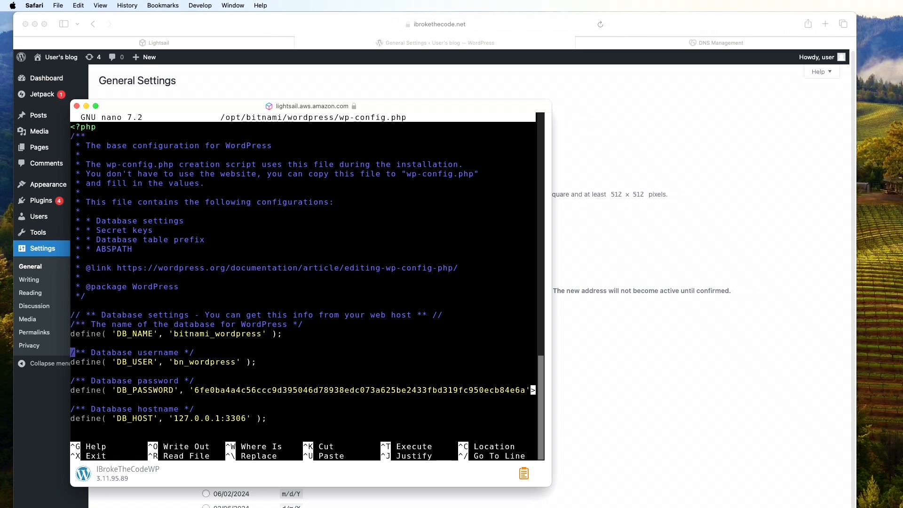
key(Down)
key(Down)
key(Down)
key(Down)
key(Down)
key(Down)
key(Down)
key(Down)
key(Down)
key(Down)
key(Down)
key(Down)
key(Down)
key(Down)
key(Down)
key(Down)
key(Down)
key(Down)
key(Down)
key(Down)
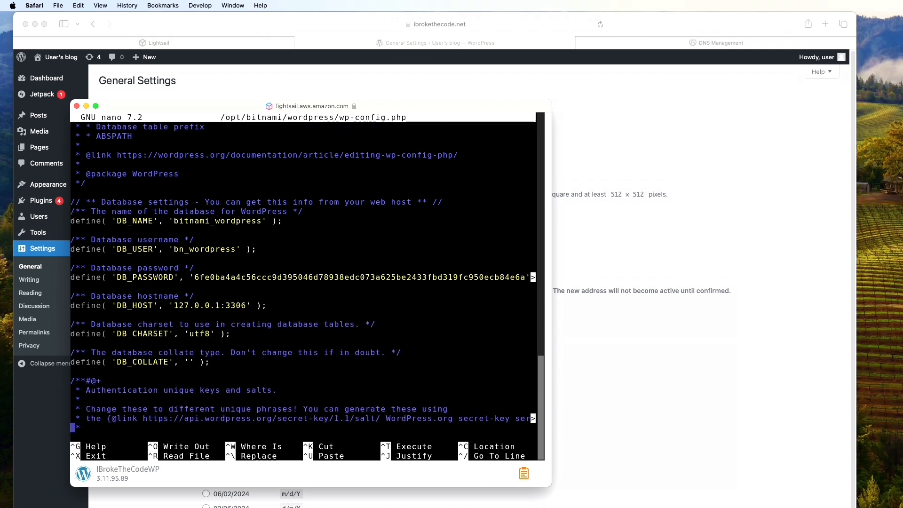
key(Down)
key(Down)
key(Down)
key(Down)
key(Down)
key(Down)
key(Down)
key(Down)
key(Down)
key(Down)
key(Down)
key(Down)
key(Down)
key(Down)
key(Down)
key(Down)
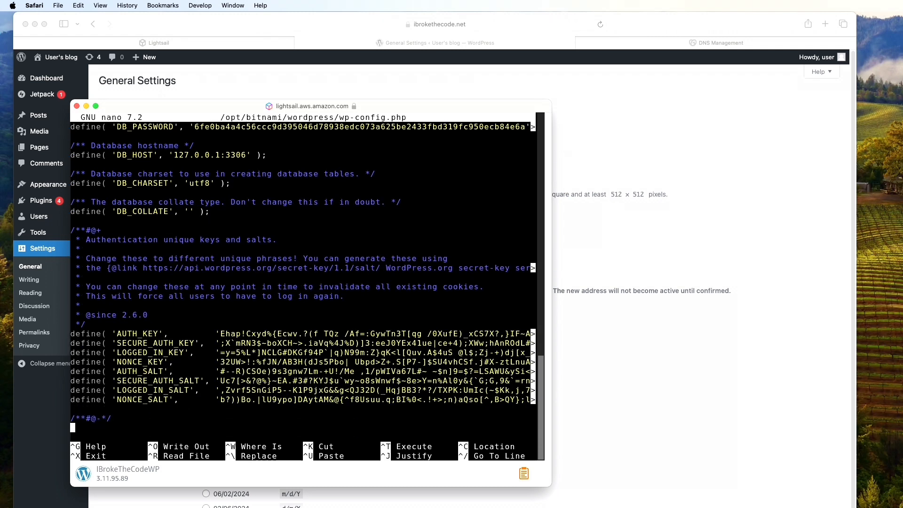
key(Down)
key(Down)
key(Down)
key(Down)
key(Down)
key(Down)
key(Down)
key(Down)
key(Down)
key(Down)
key(Down)
key(Down)
key(Down)
key(Down)
key(Down)
key(Down)
key(Down)
key(Down)
key(Down)
key(Down)
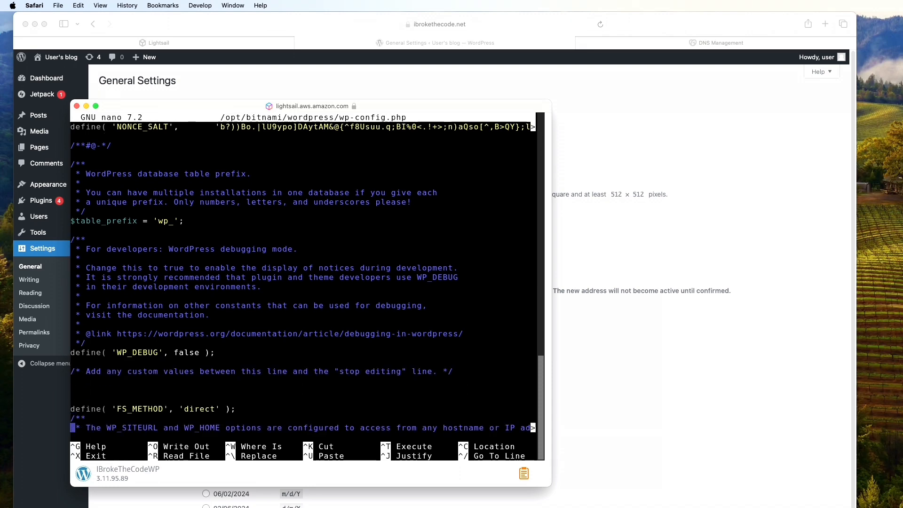
key(Down)
key(Down)
key(Down)
key(Down)
key(Down)
key(Down)
key(Down)
key(Down)
key(Down)
key(Down)
key(Down)
key(Down)
key(Down)
key(Down)
key(Down)
key(Down)
key(Down)
key(Down)
key(Down)
key(Down)
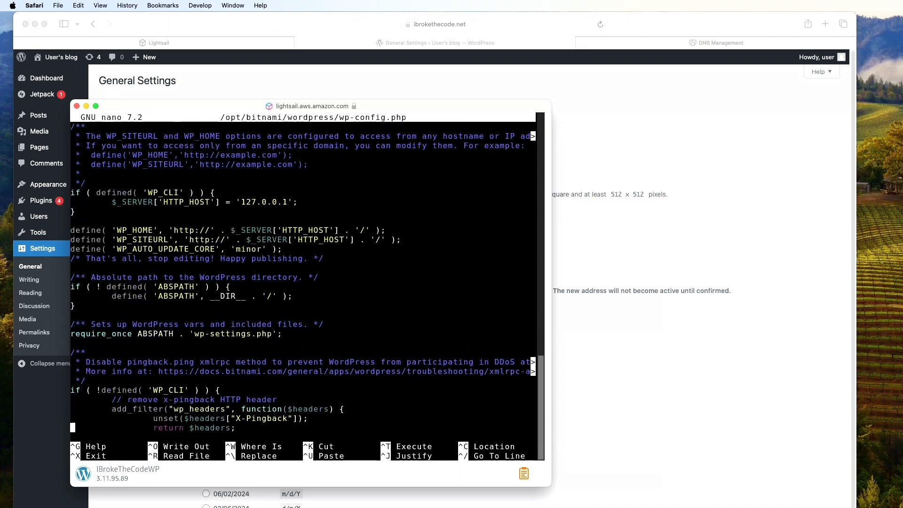
key(Up)
key(Up)
key(Up)
key(Up)
key(Up)
key(Up)
key(Up)
key(Up)
key(Up)
key(Up)
key(Up)
key(Up)
key(Up)
key(Up)
key(Up)
key(Up)
key(Up)
key(Up)
key(Up)
key(Up)
key(Right)
key(Right)
key(Right)
key(Right)
key(Right)
key(Right)
key(Right)
key(Right)
key(Right)
key(Right)
key(Right)
key(Right)
key(Right)
key(Right)
key(Right)
key(Right)
key(Right)
key(Right)
key(Right)
key(Right)
key(Right)
key(Right)
key(Right)
key(Right)
text(s)
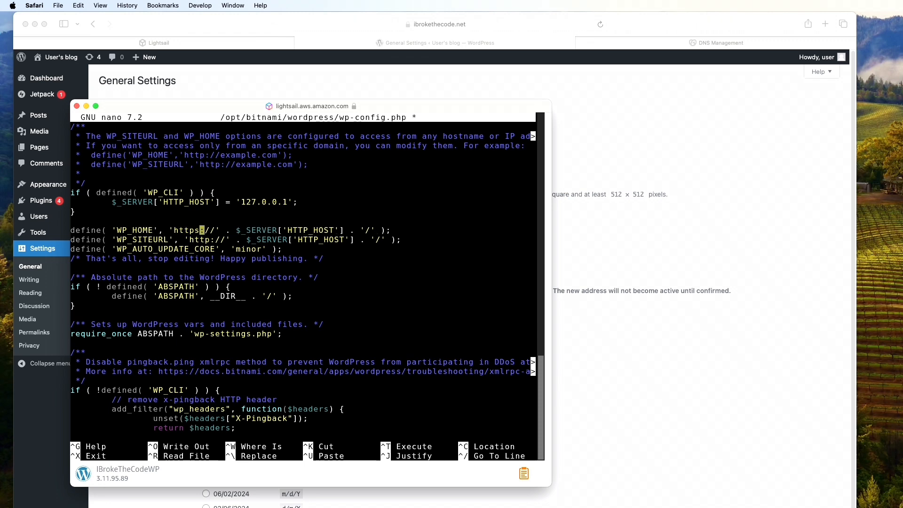
Change the WP_SITEURL address to https and save wp-config.php
key(Down)
key(Right)
key(Right)
text(s)
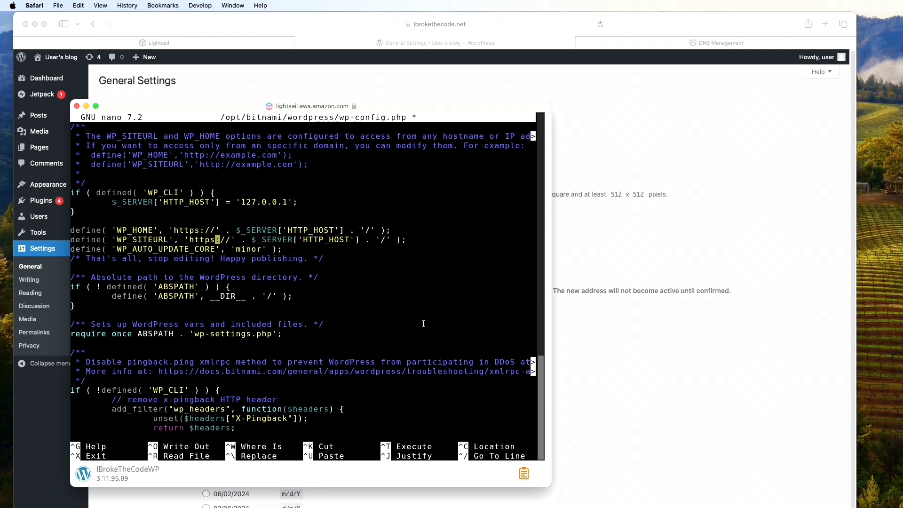
key(ctrl+x)
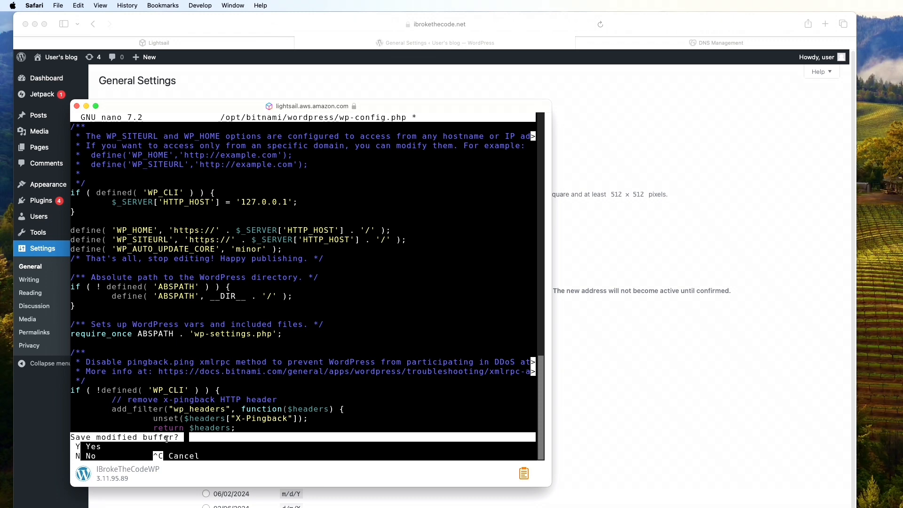
key(y)
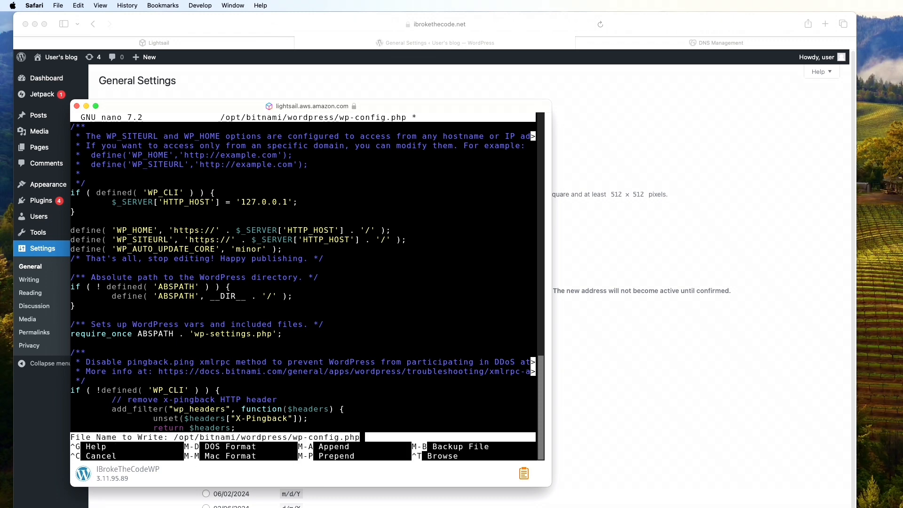
key(Return)
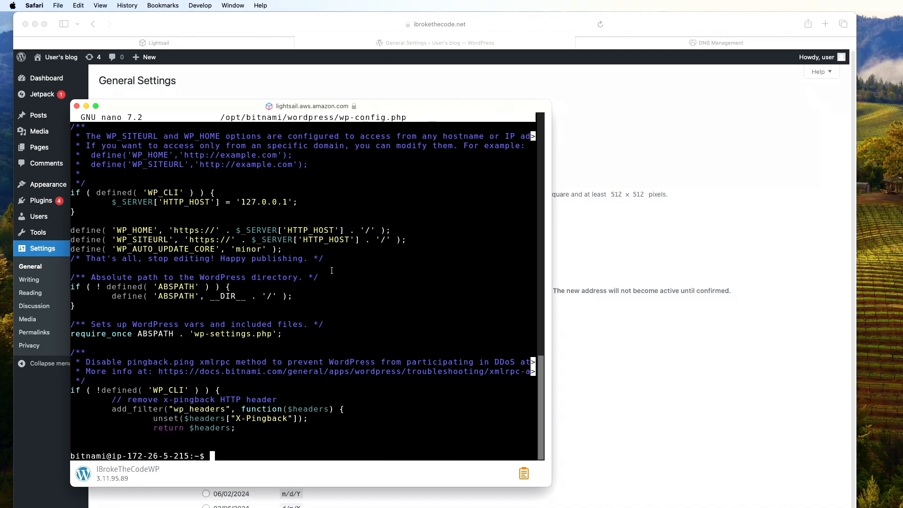
Log back in to WordPress with the admin username and password
click(441, 93)
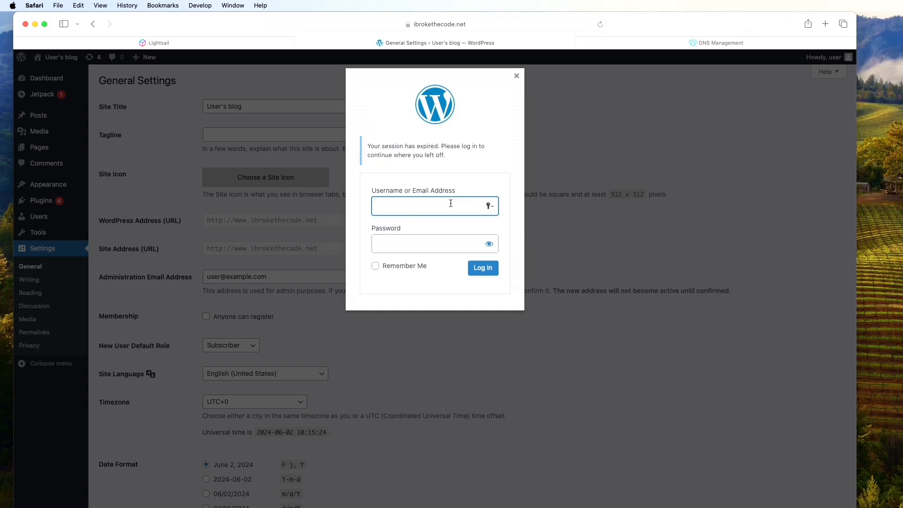
text(user)
click(409, 244)
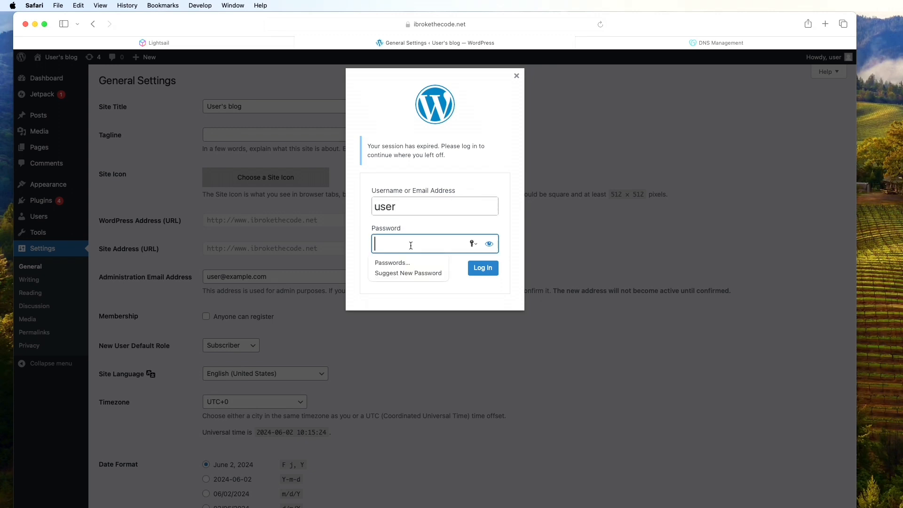
key(super+v)
click(481, 268)
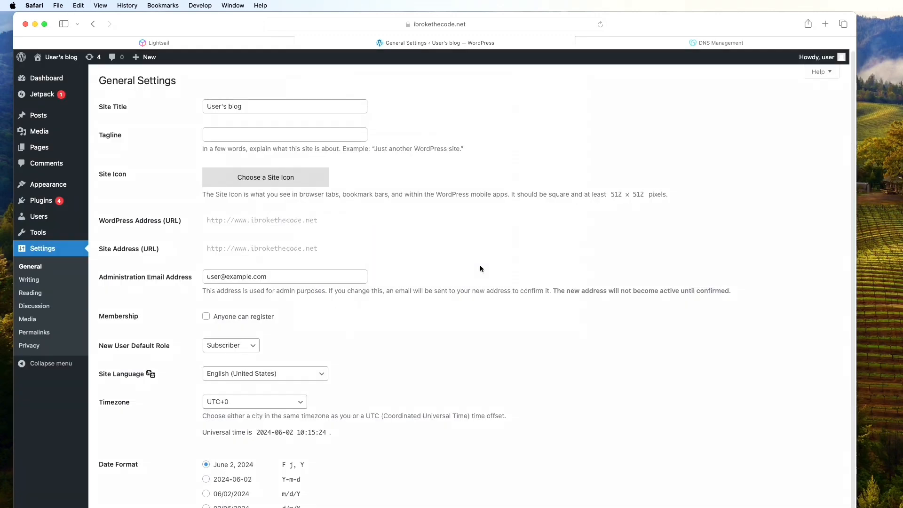
Reload General Settings, decline Safari's password prompt, and highlight the new https prefix
click(599, 26)
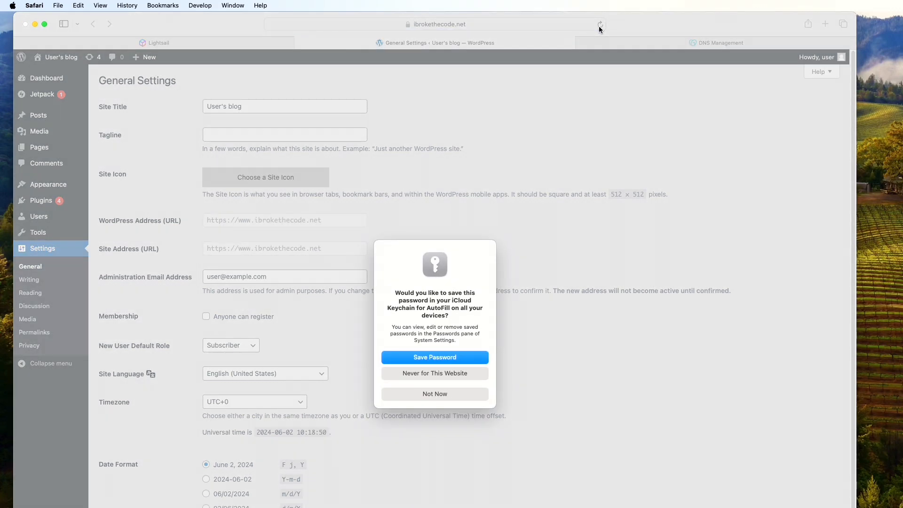
click(473, 394)
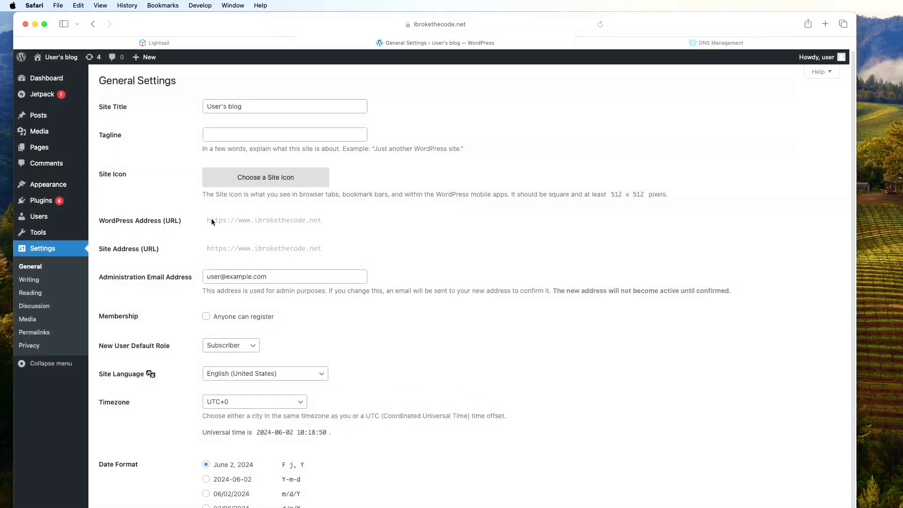
drag(231, 220, 216, 218)
click(214, 220)
key(super+Tab)
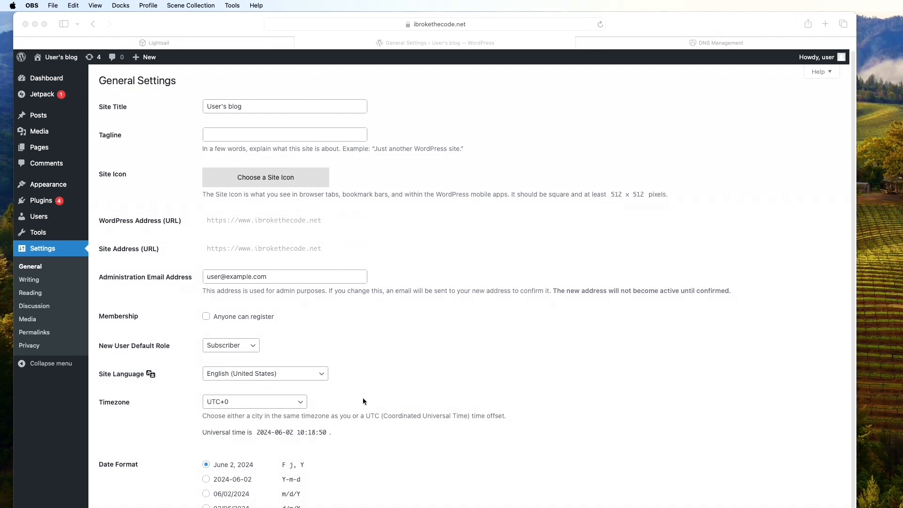
click(182, 43)
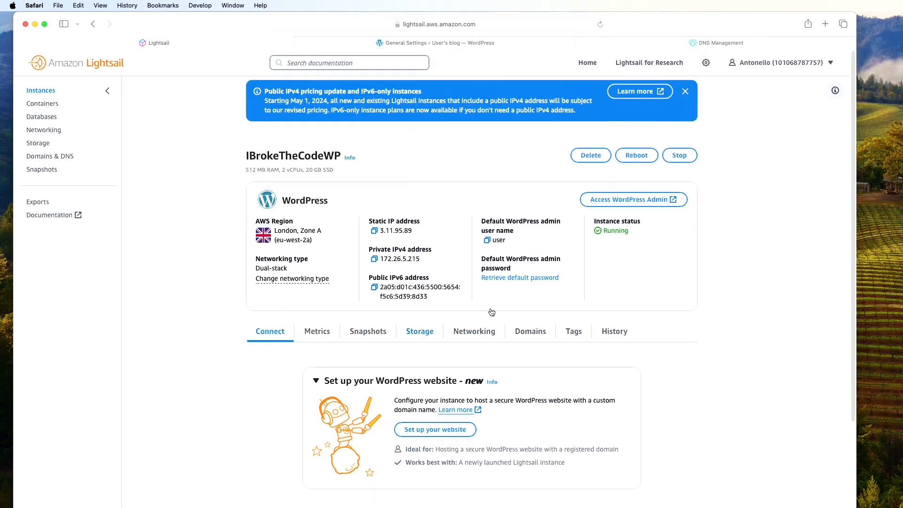
scroll(411, 475, down, 5)
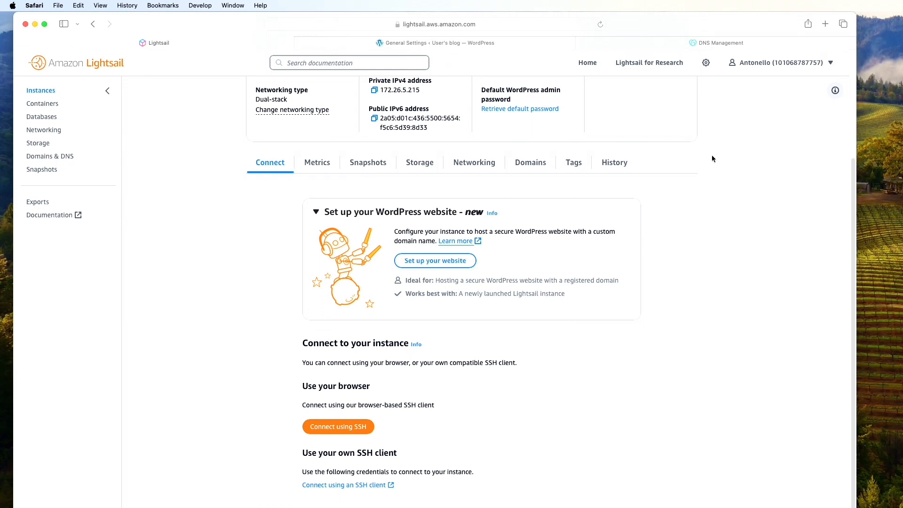
click(480, 47)
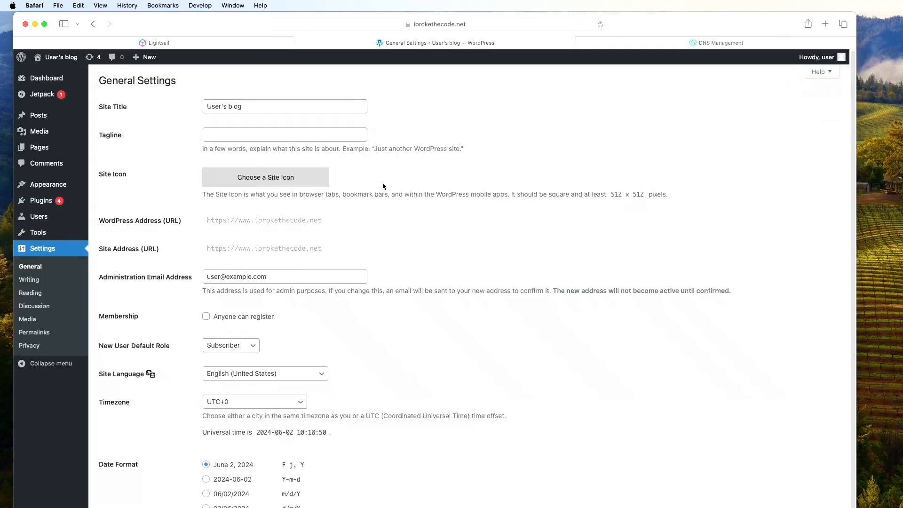
Visit the live front page of ibrokethecode.net over HTTPS
click(62, 65)
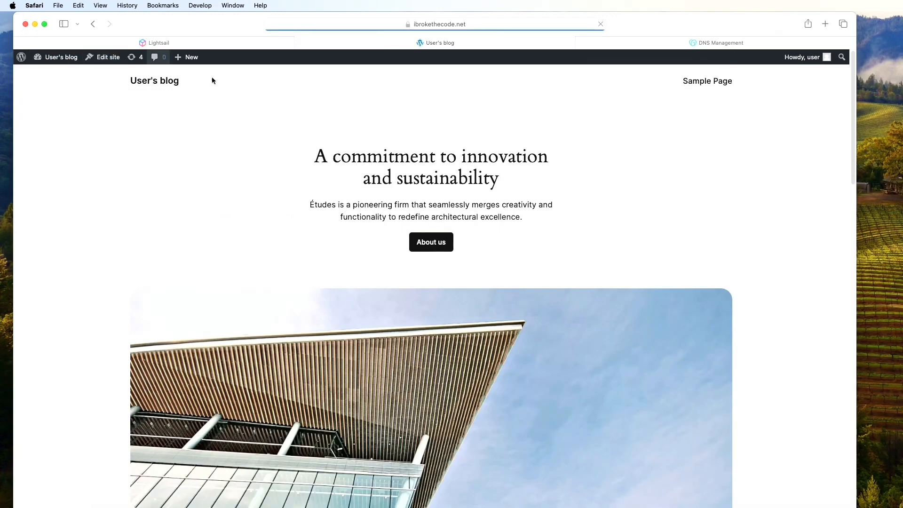
scroll(337, 296, down, 15)
scroll(337, 306, up, 15)
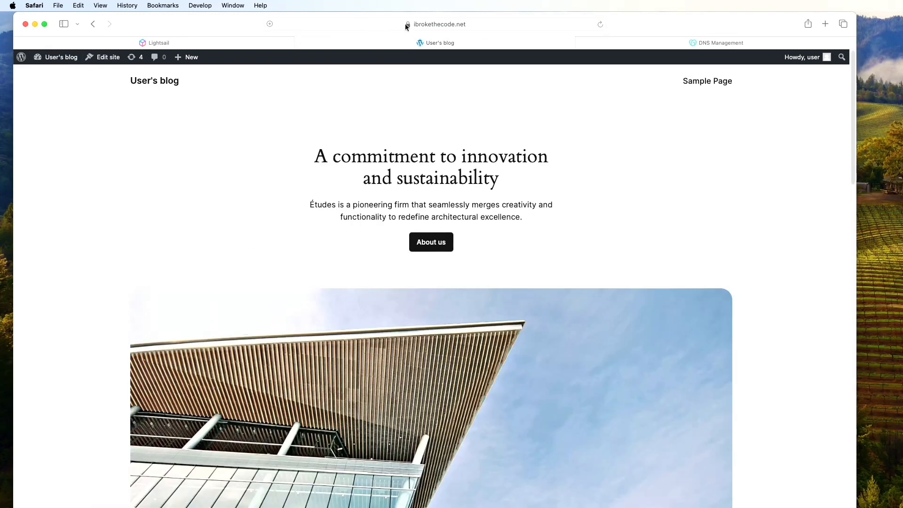
Return to the WordPress admin Dashboard for User's blog
click(47, 64)
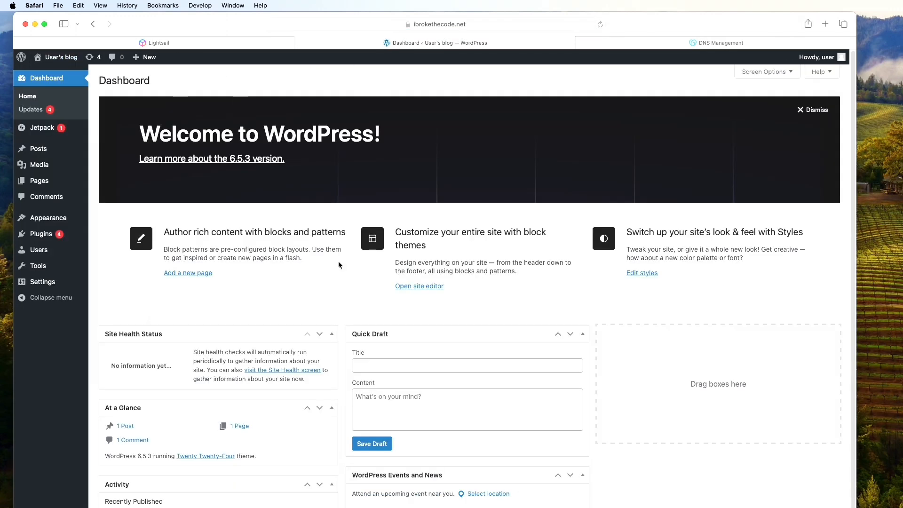
scroll(155, 270, down, 1)
scroll(156, 271, up, 1)
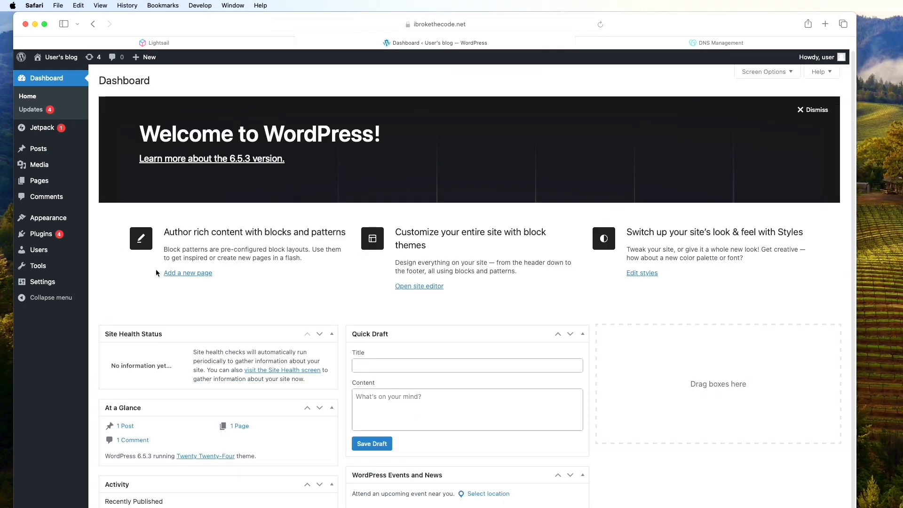